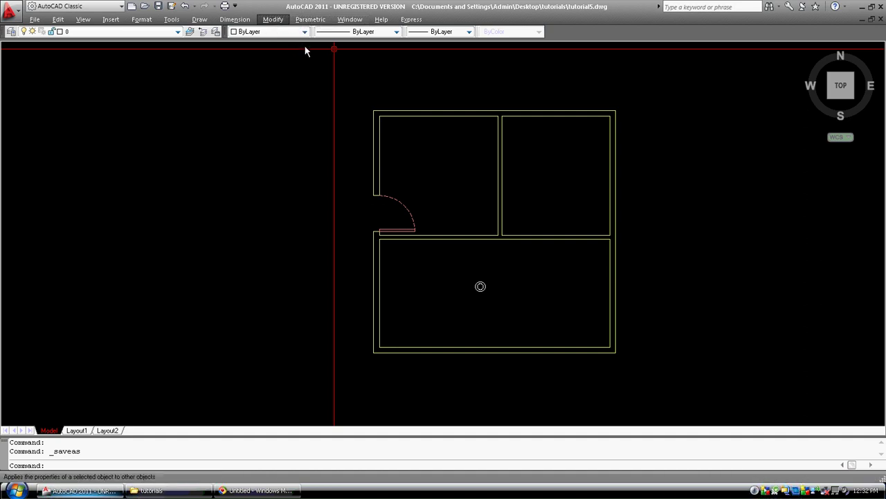
# - Select both lines of the partition wall between the upper rooms for copying
pyautogui.moveTo(315, 60)
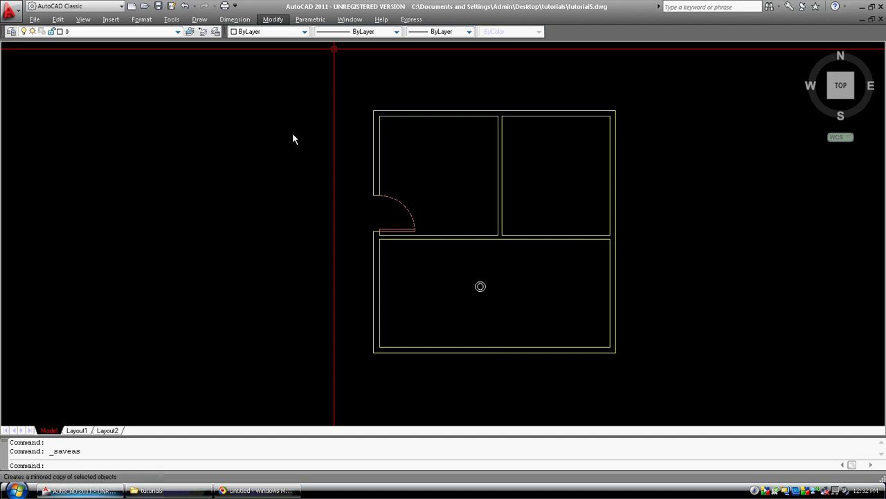
pyautogui.press('Escape')
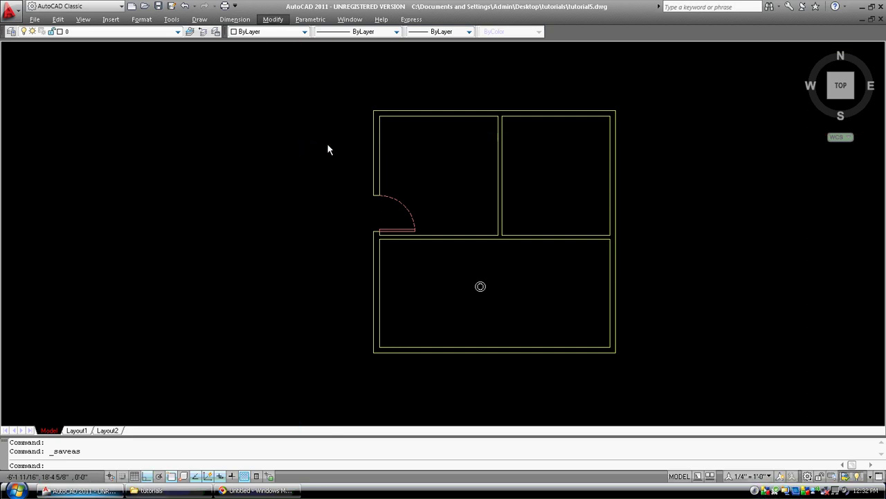
pyautogui.click(452, 153)
pyautogui.click(569, 162)
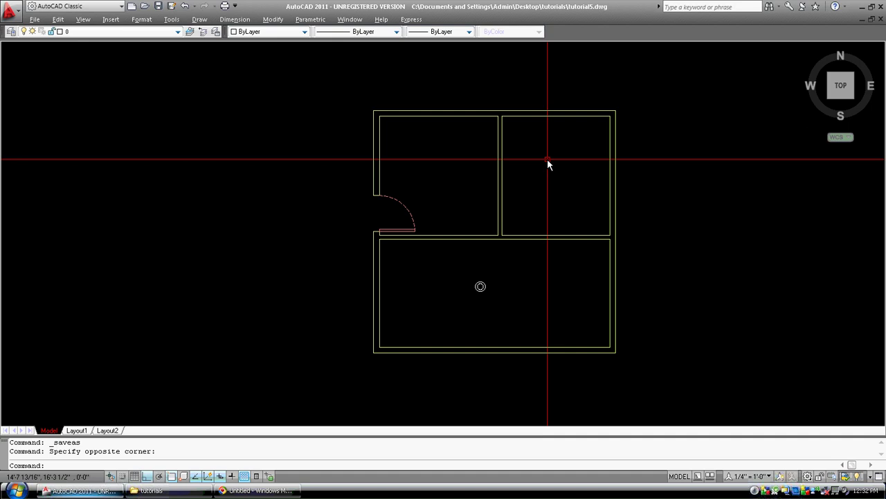
pyautogui.write('cp')
pyautogui.press('Return')
pyautogui.click(515, 171)
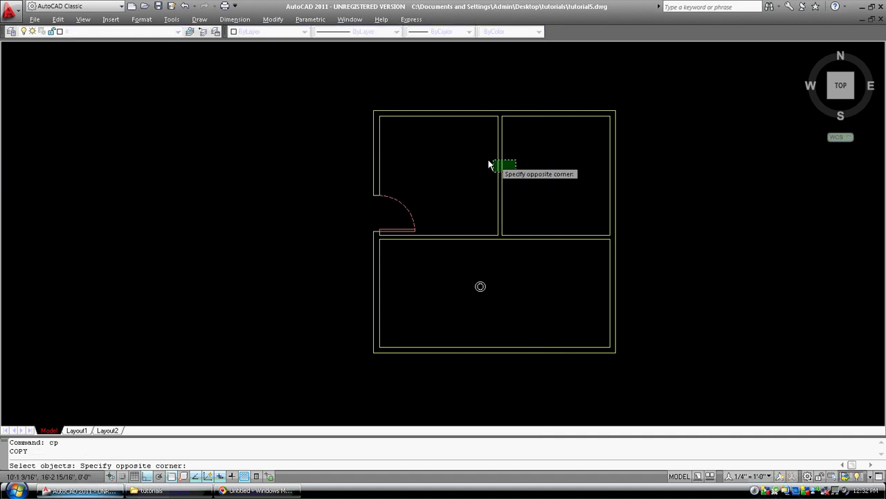
pyautogui.click(480, 154)
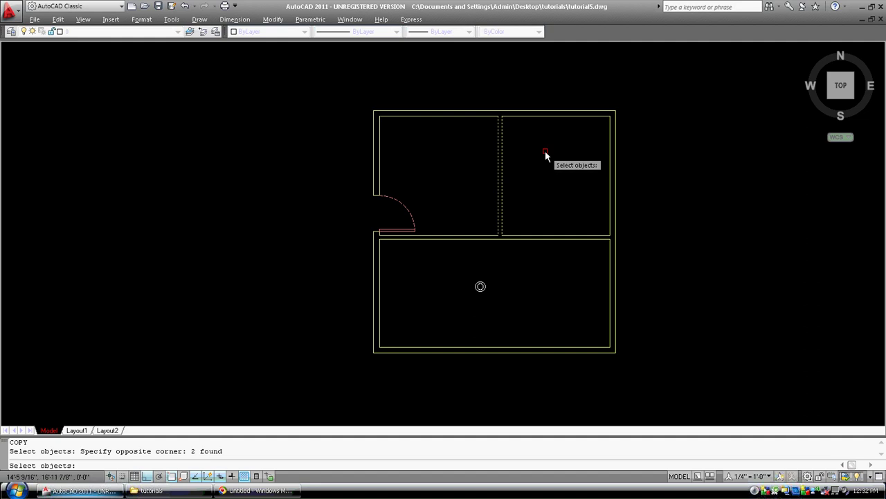
pyautogui.press('Return')
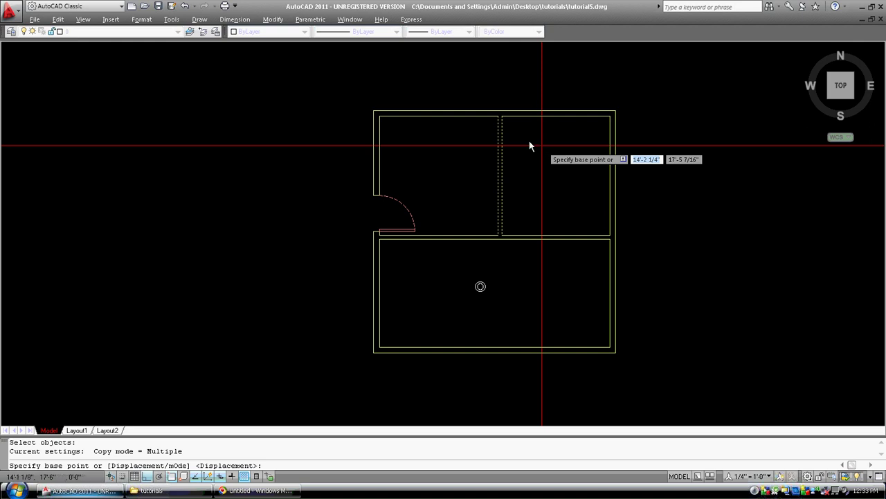
# - Copy the wall from its top endpoint to the right room's midpoint, with three extra copies outside
pyautogui.click(502, 118)
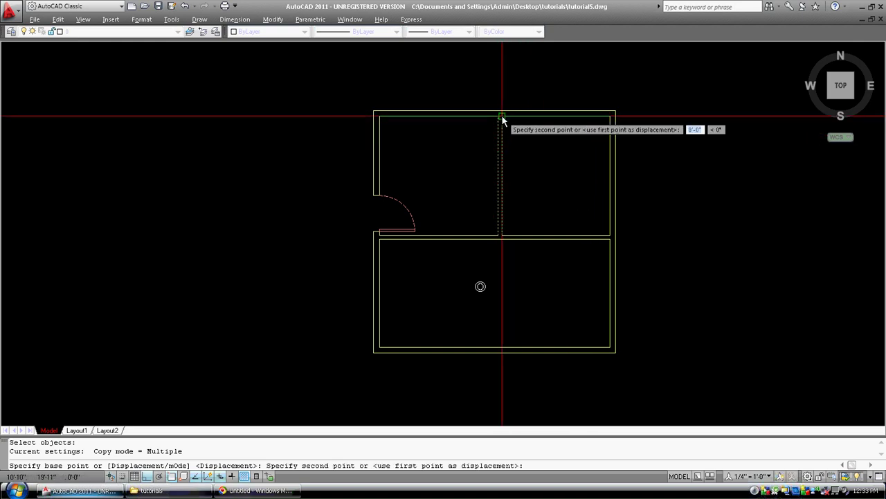
pyautogui.click(556, 118)
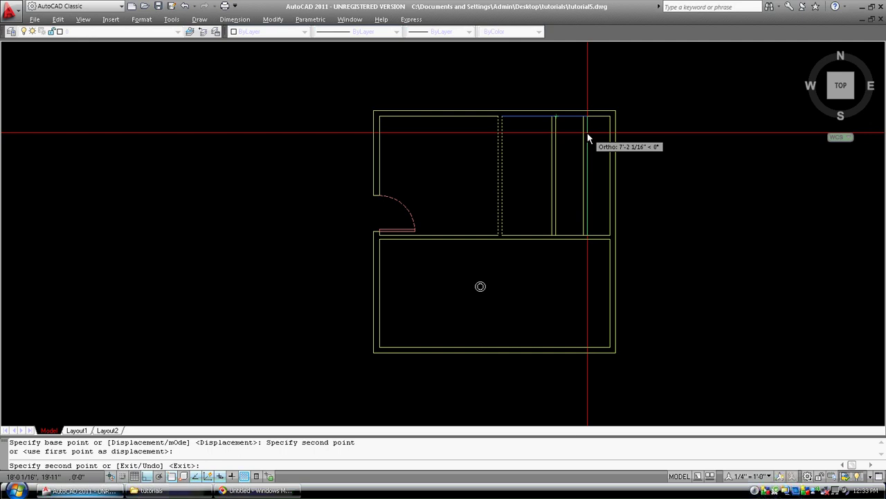
pyautogui.click(689, 135)
pyautogui.click(724, 132)
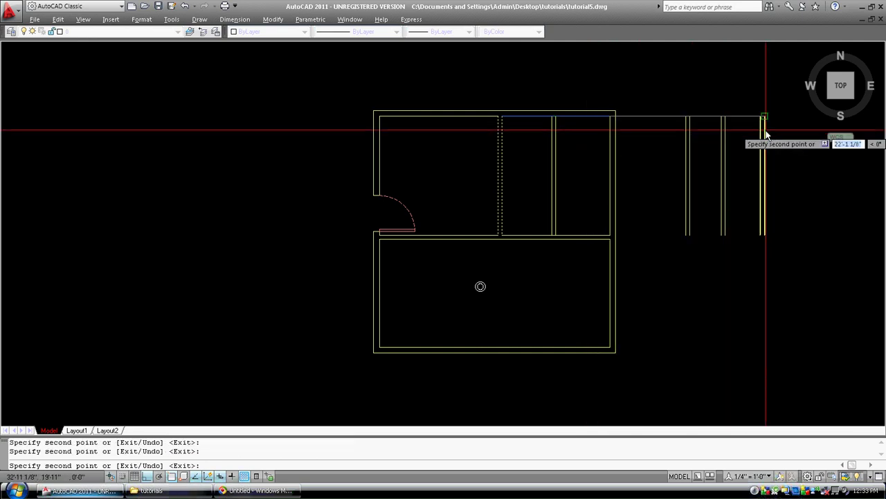
pyautogui.click(765, 133)
pyautogui.press('Escape')
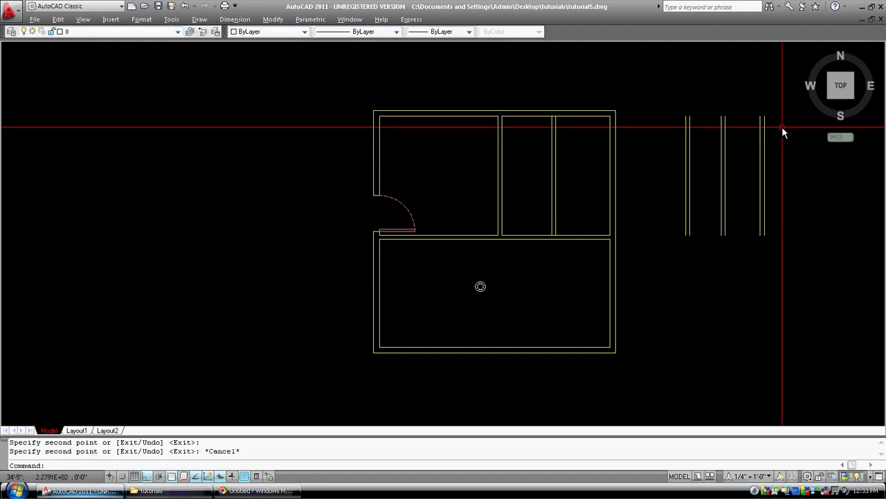
# - Erase the stray wall copies lying to the right of the house
pyautogui.write('e')
pyautogui.press('Return')
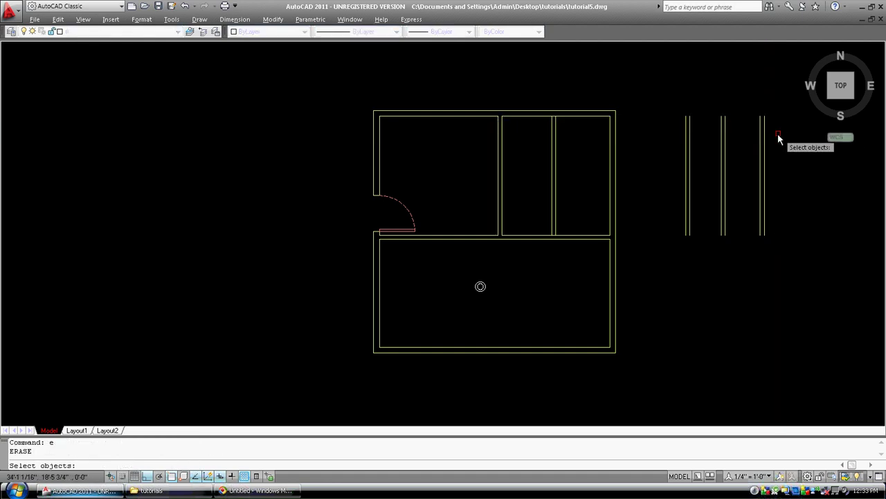
pyautogui.click(777, 134)
pyautogui.click(680, 106)
pyautogui.press('Return')
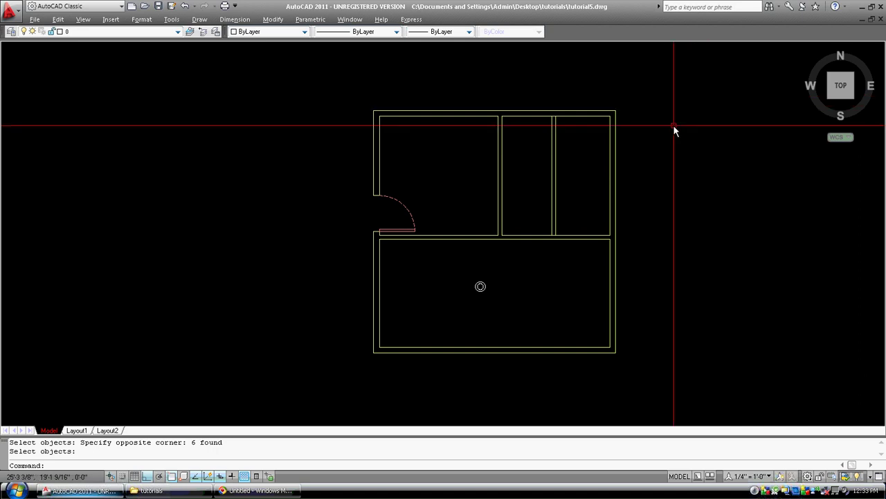
# - Zoom in with a window around the upper rooms
pyautogui.write('z')
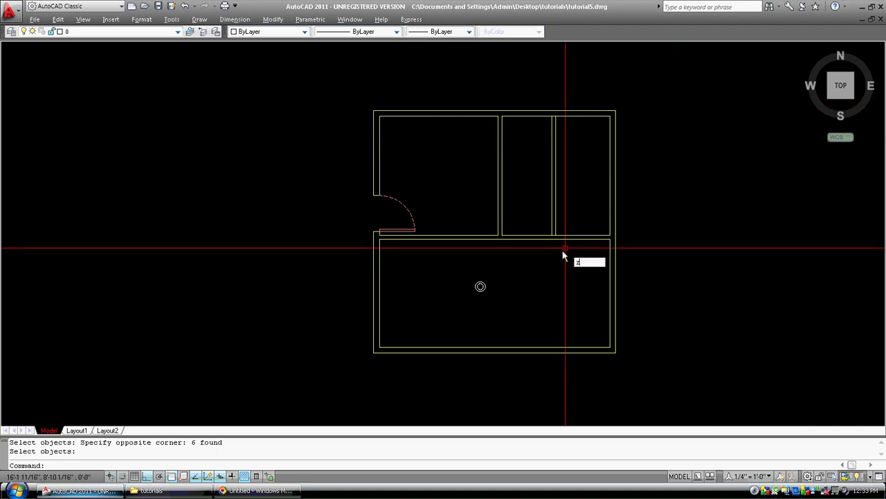
pyautogui.press('Return')
pyautogui.click(462, 248)
pyautogui.click(613, 87)
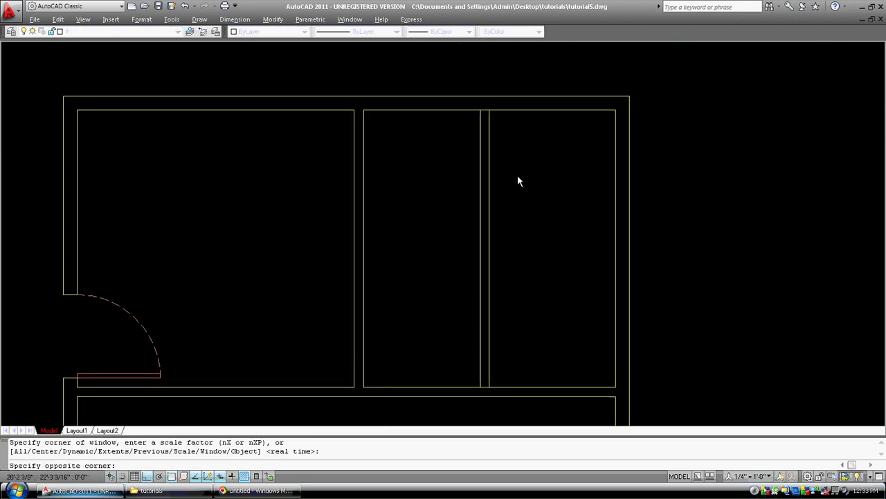
# - Trim the top and bottom wall lines between the two new partition lines
pyautogui.write('tr')
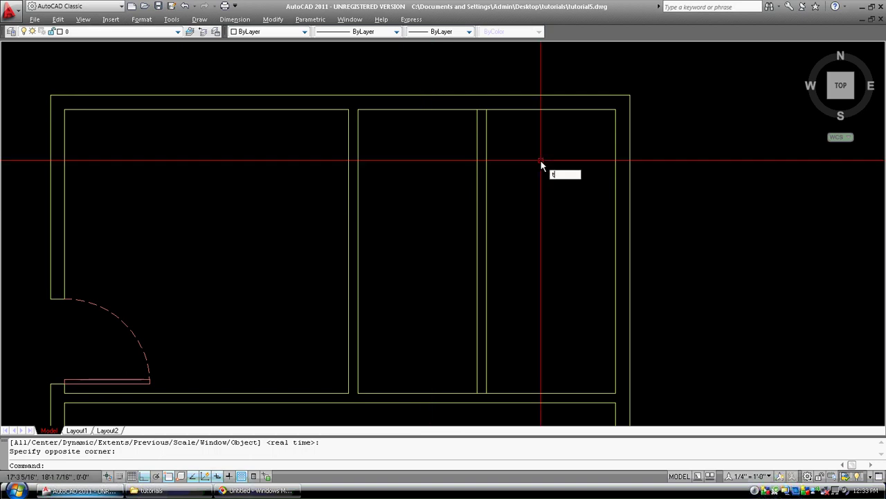
pyautogui.press('Return')
pyautogui.click(519, 146)
pyautogui.click(450, 107)
pyautogui.press('Return')
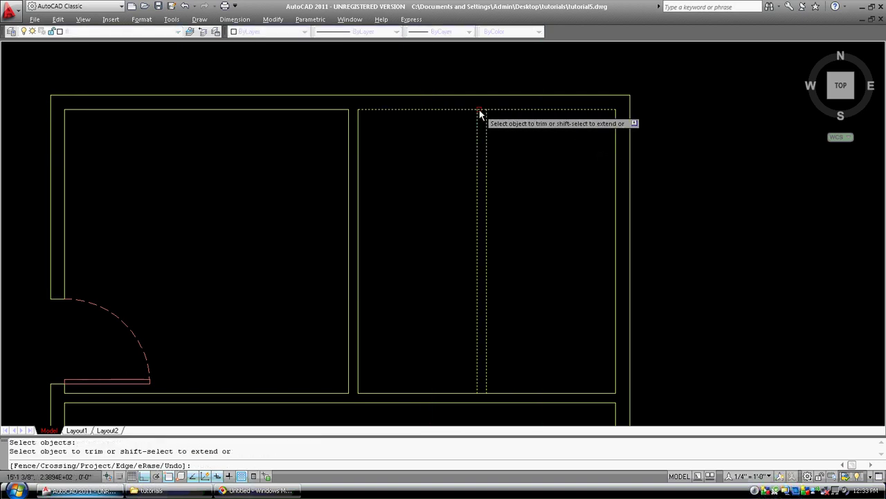
pyautogui.click(481, 109)
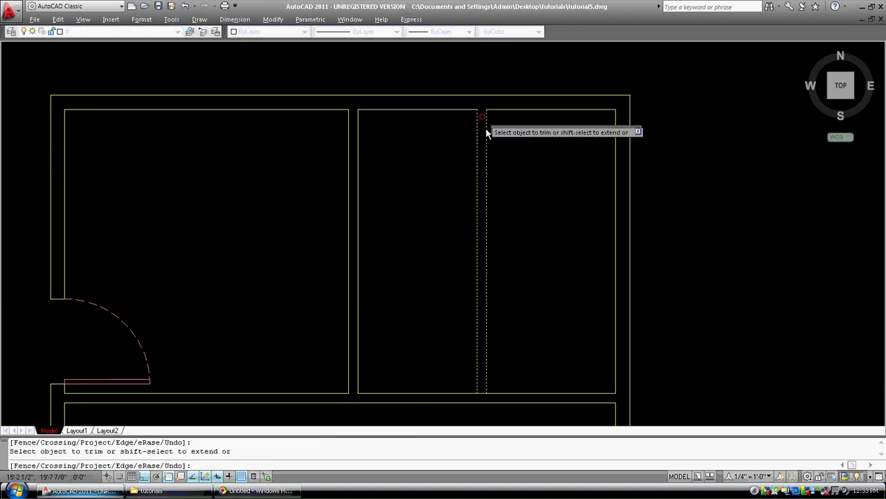
pyautogui.click(484, 394)
pyautogui.press('Return')
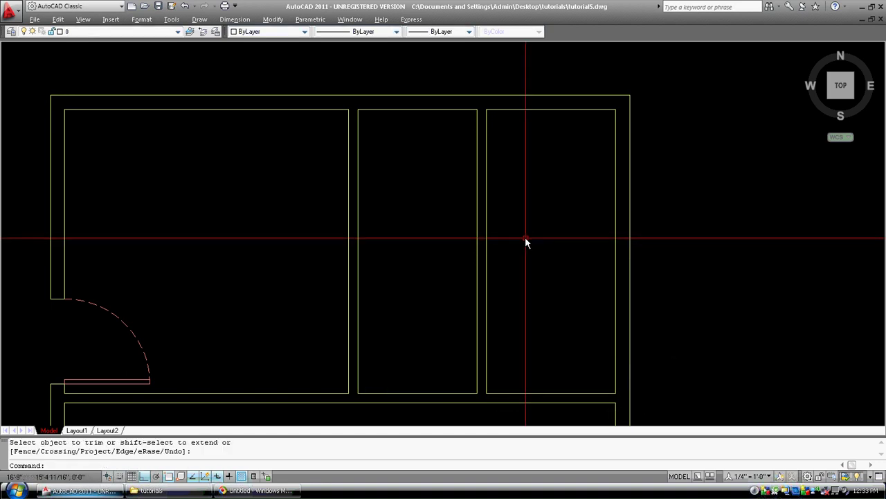
pyautogui.scroll(-8, 527, 237)
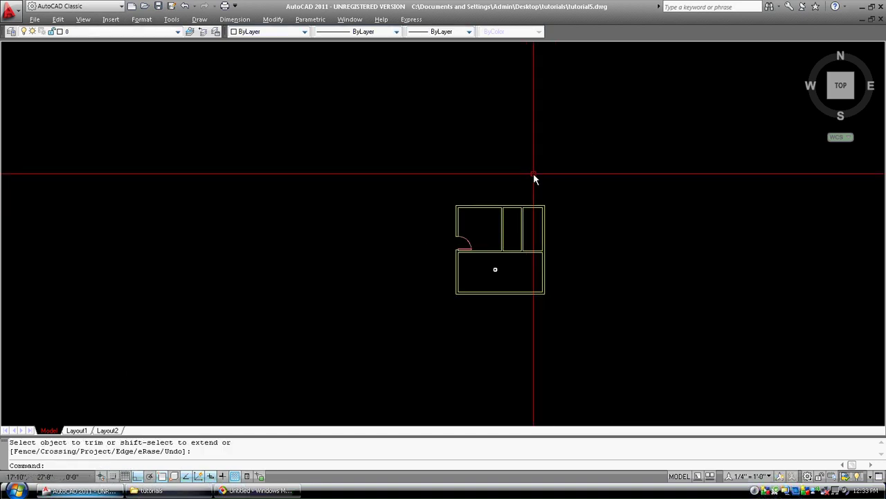
pyautogui.click(275, 28)
pyautogui.press('Escape')
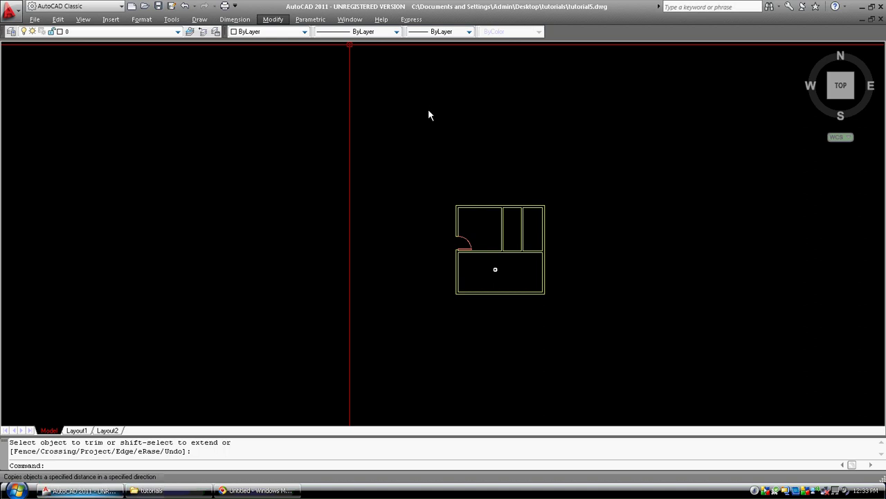
pyautogui.click(435, 309)
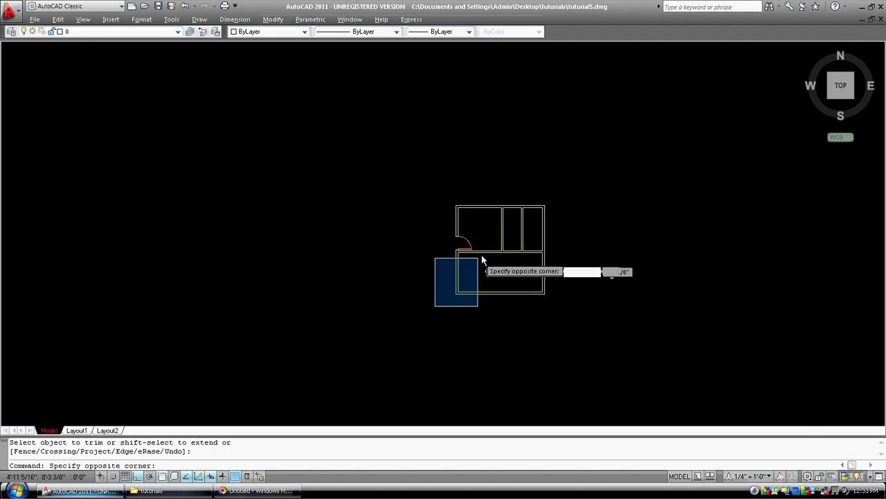
pyautogui.click(558, 194)
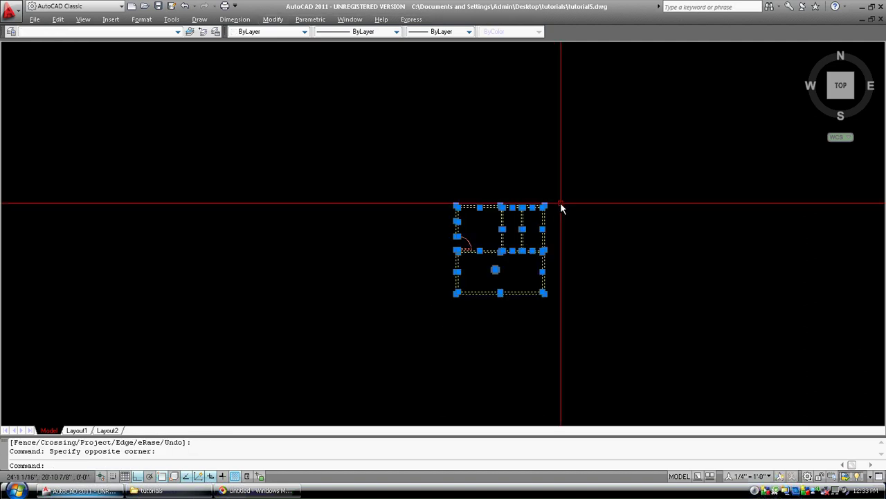
pyautogui.press('Escape')
pyautogui.write('z')
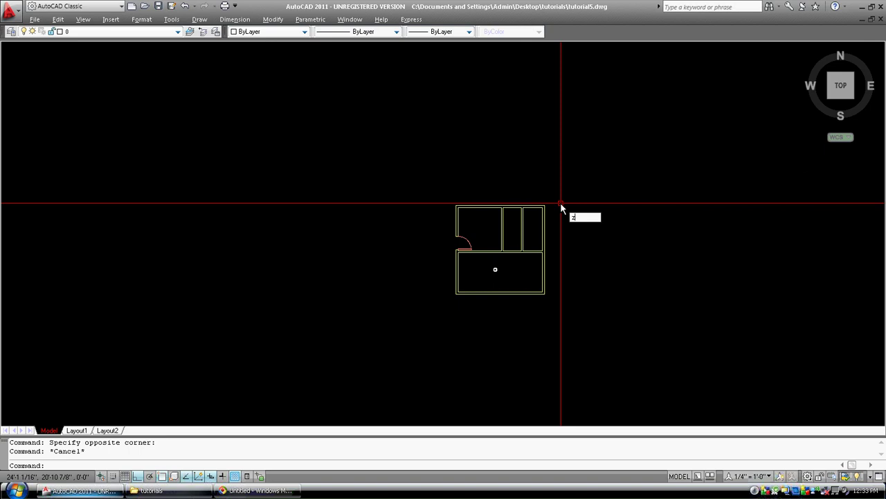
pyautogui.press('Return')
pyautogui.click(449, 299)
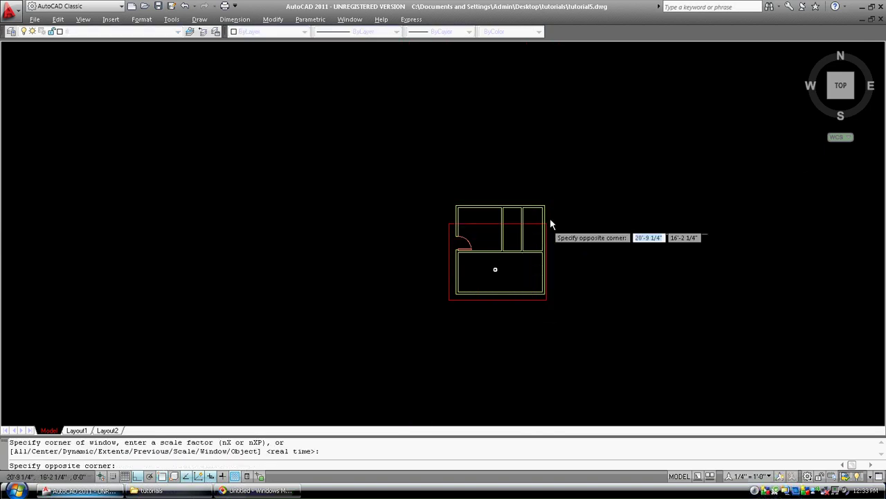
pyautogui.click(559, 198)
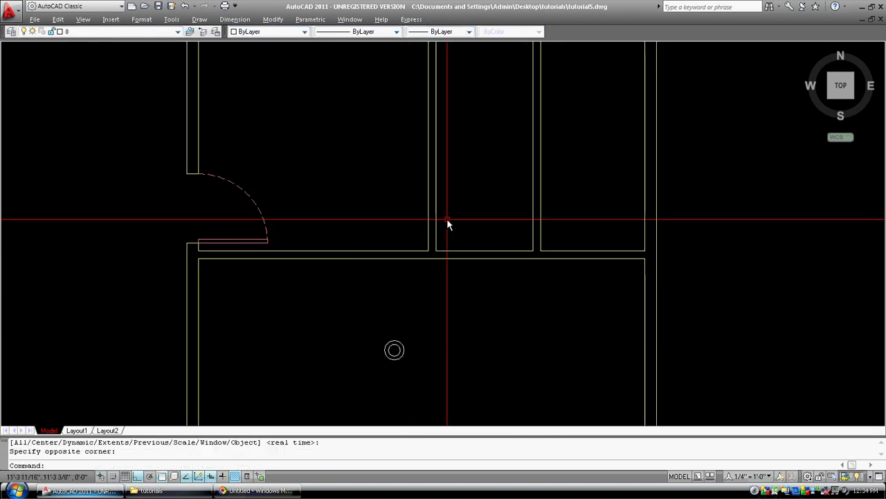
pyautogui.scroll(-2, 447, 218)
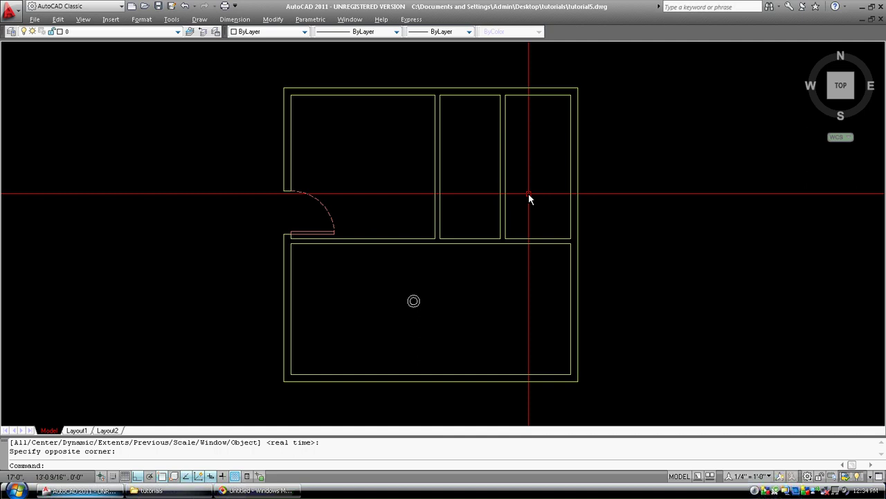
pyautogui.scroll(-2, 528, 193)
pyautogui.moveTo(518, 200); pyautogui.dragTo(322, 191, button='middle')
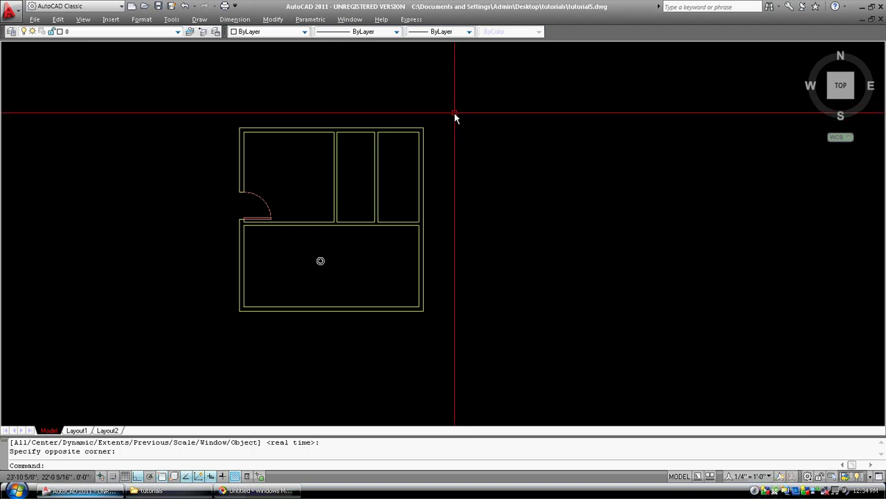
# - Draw a vertical line right of the plan, from the top-wall level straight upward
pyautogui.write('l')
pyautogui.press('Return')
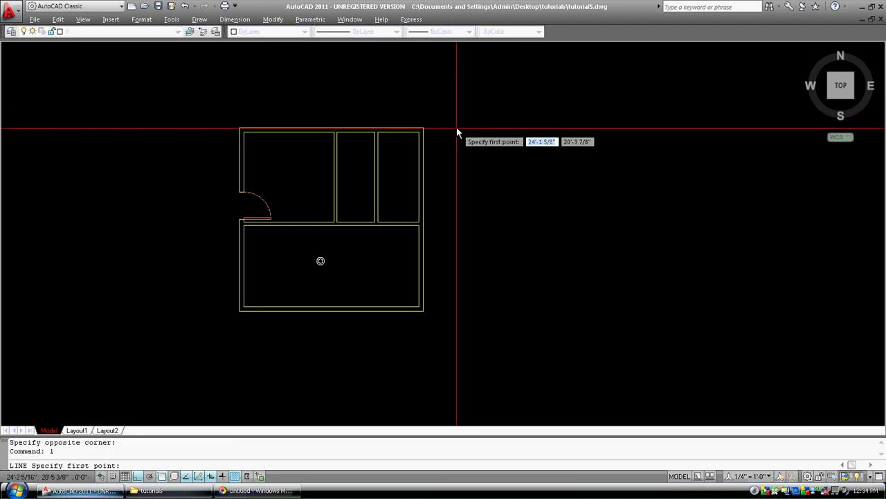
pyautogui.click(456, 127)
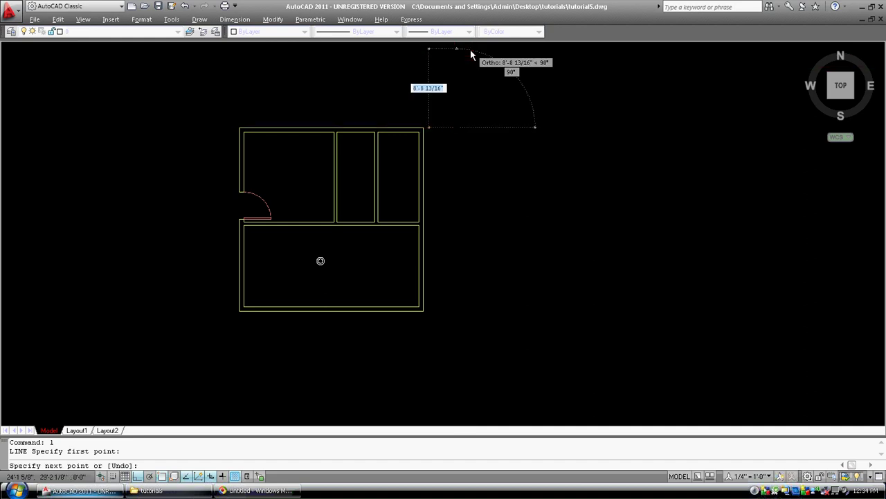
pyautogui.click(457, 62)
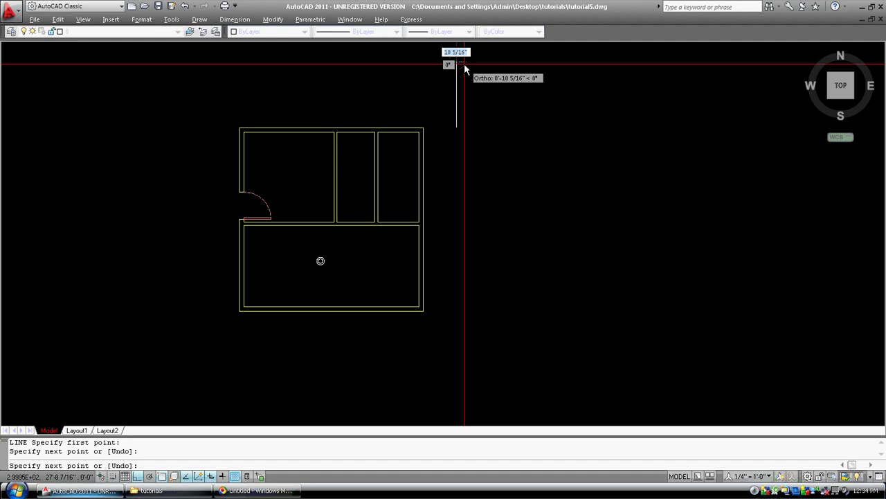
pyautogui.press('Escape')
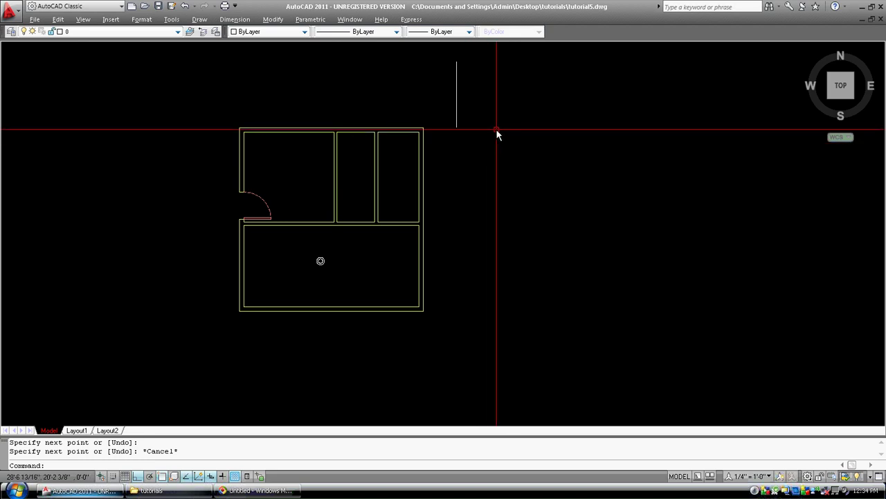
# - Mirror the whole floor plan about the vertical line's two endpoints, keeping the original
pyautogui.write('mi')
pyautogui.press('Return')
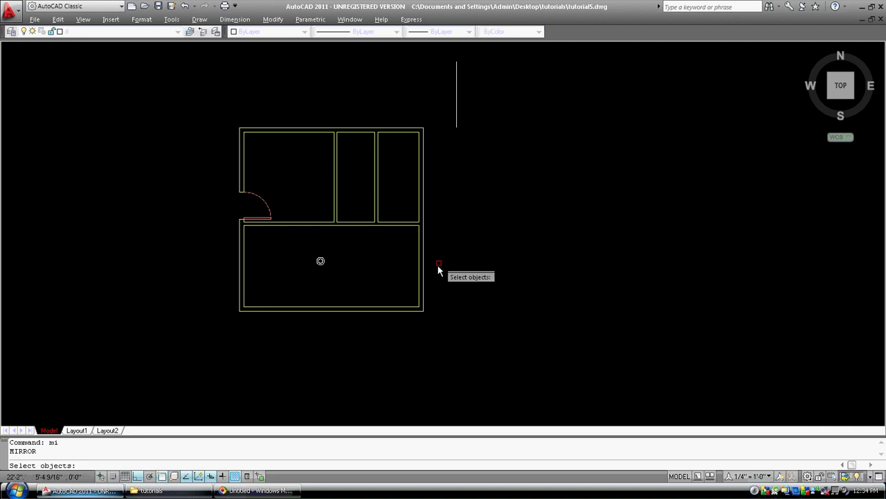
pyautogui.click(220, 331)
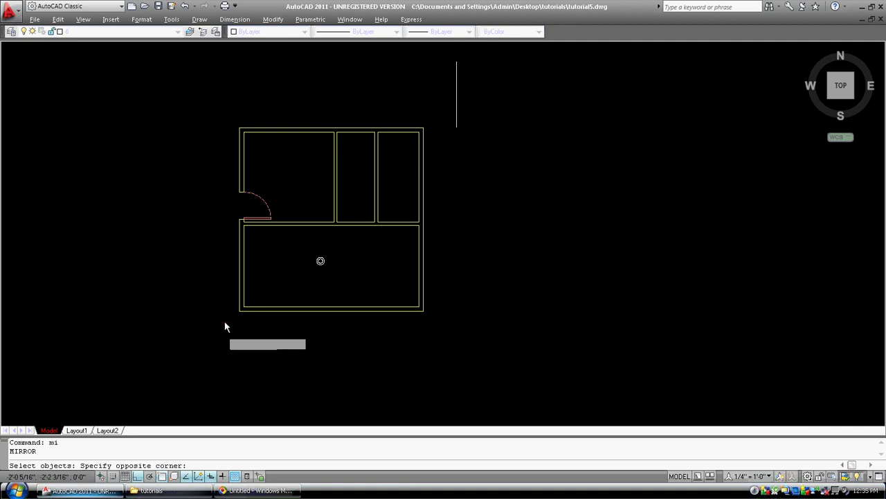
pyautogui.click(432, 121)
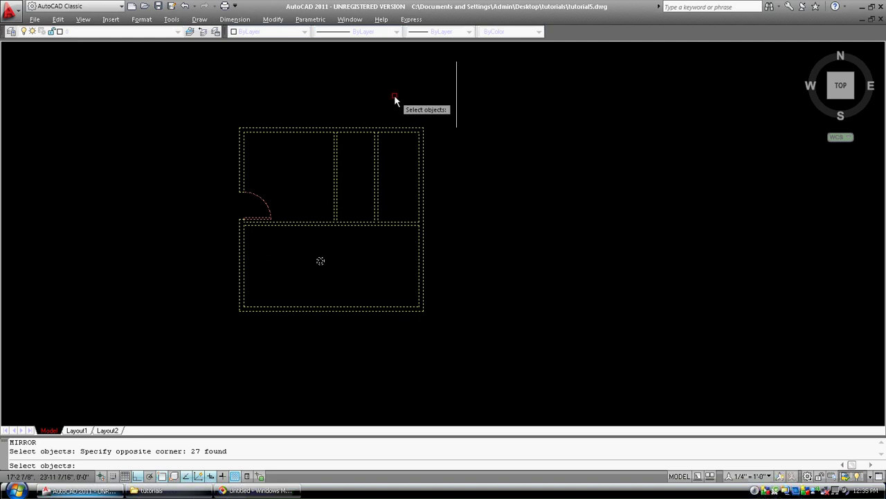
pyautogui.press('Return')
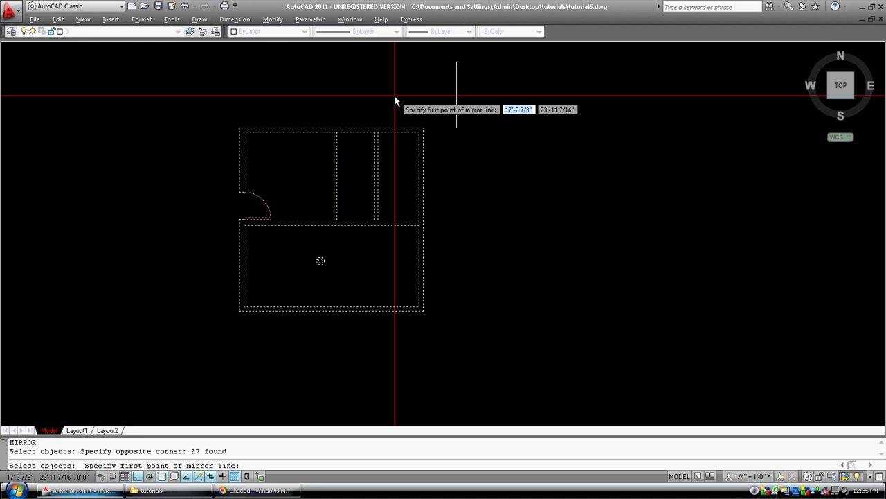
pyautogui.click(456, 128)
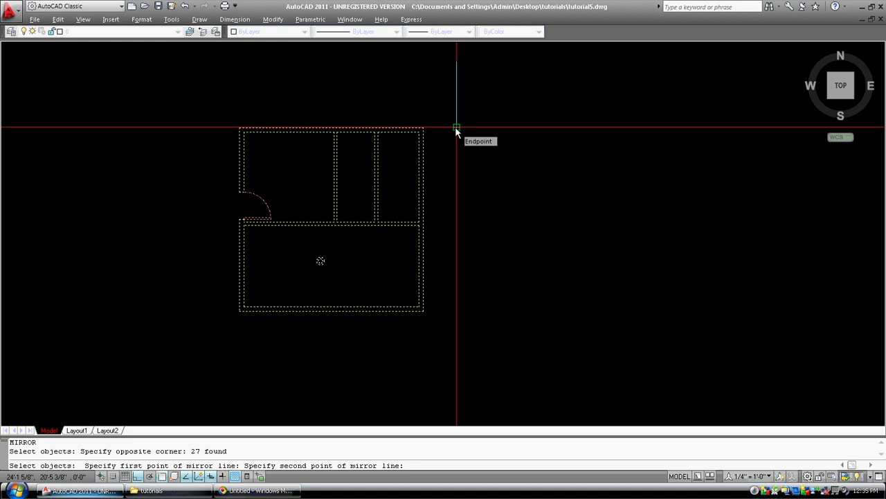
pyautogui.click(456, 67)
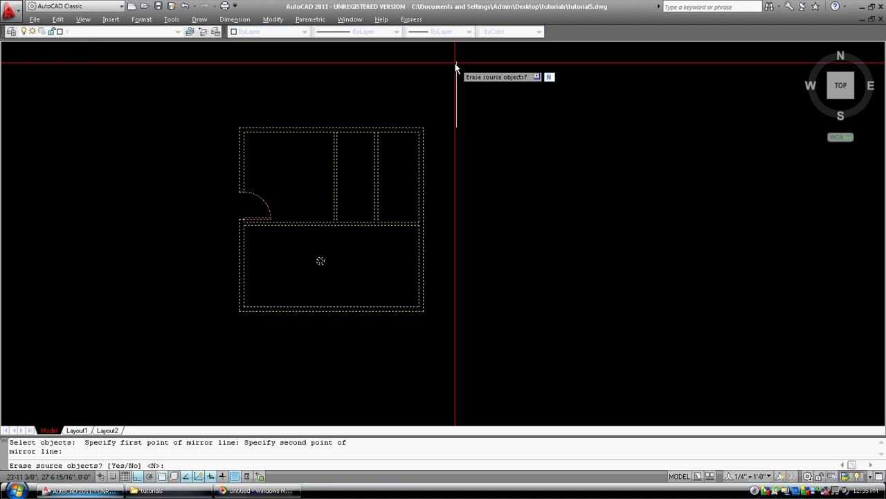
pyautogui.press('Return')
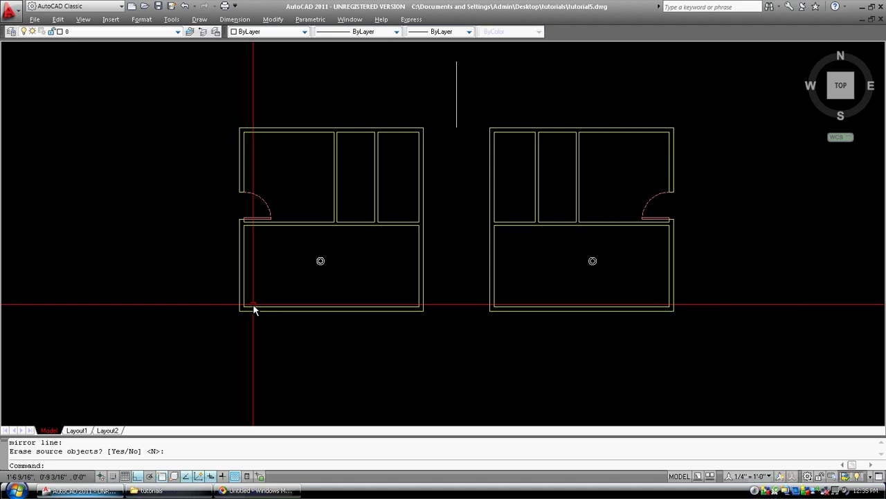
pyautogui.write('mi')
pyautogui.press('Return')
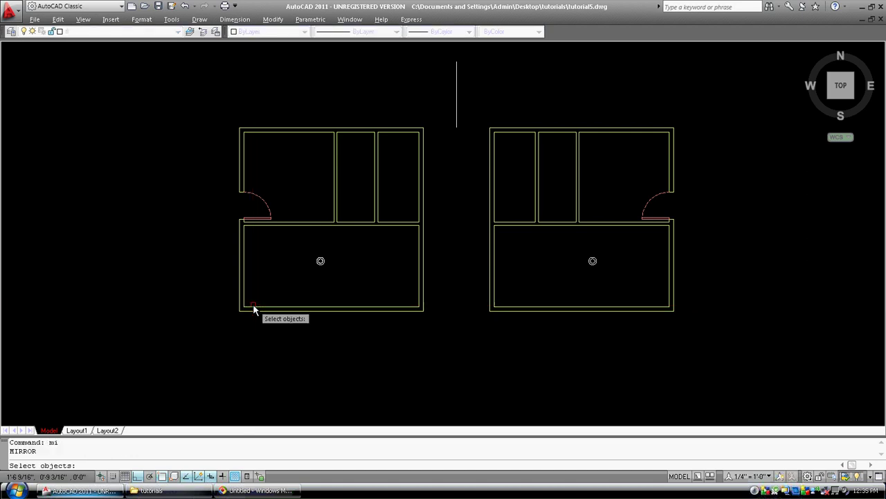
# - Mirror the left plan about a horizontal axis below its bottom-right corner, keeping the source
pyautogui.click(232, 333)
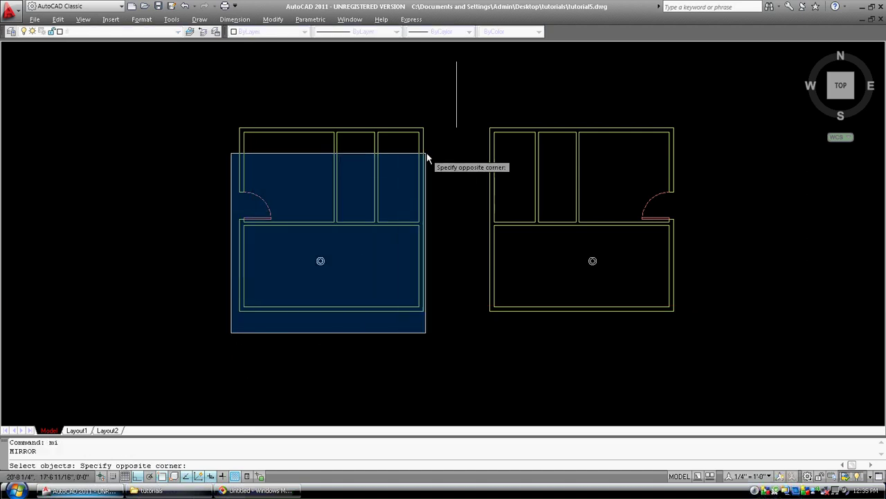
pyautogui.click(442, 108)
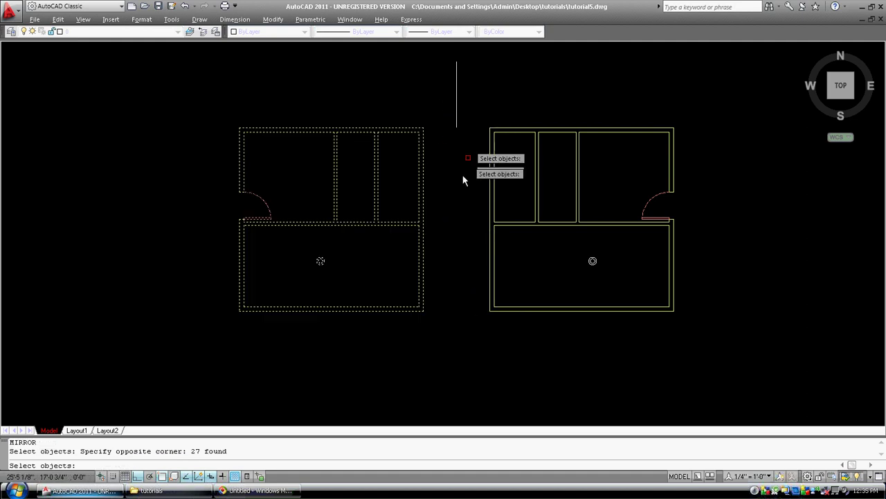
pyautogui.press('Return')
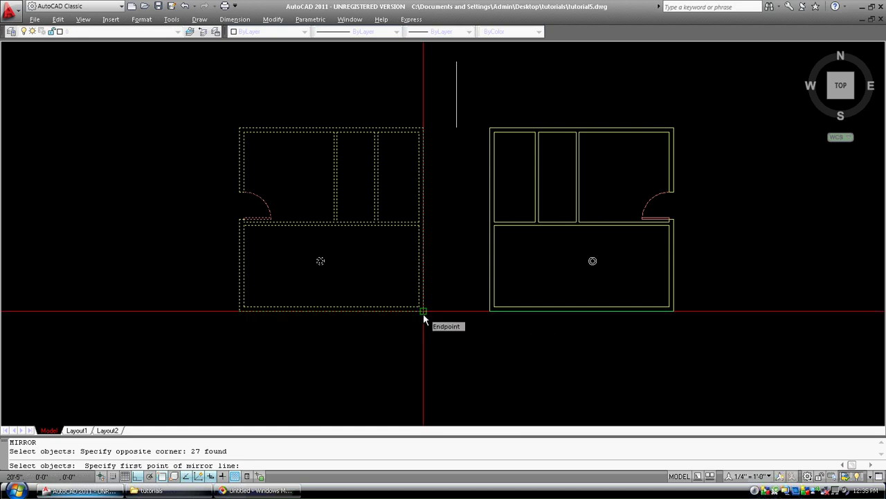
pyautogui.click(423, 332)
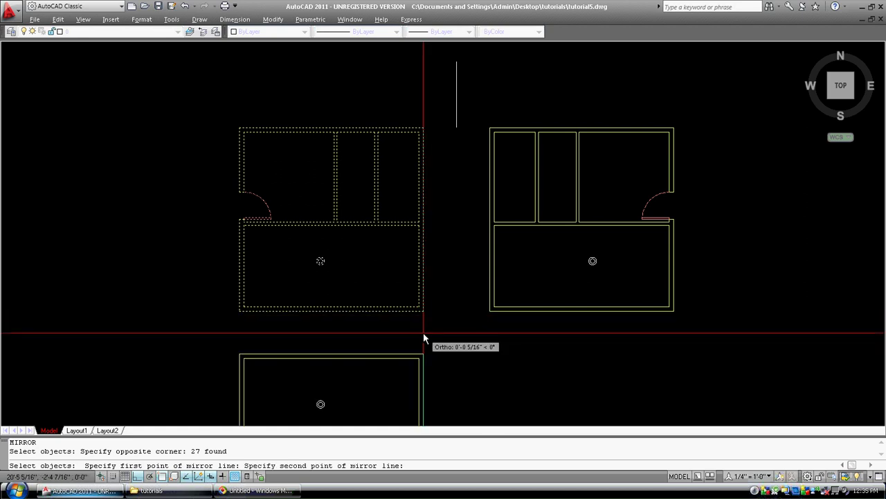
pyautogui.click(488, 339)
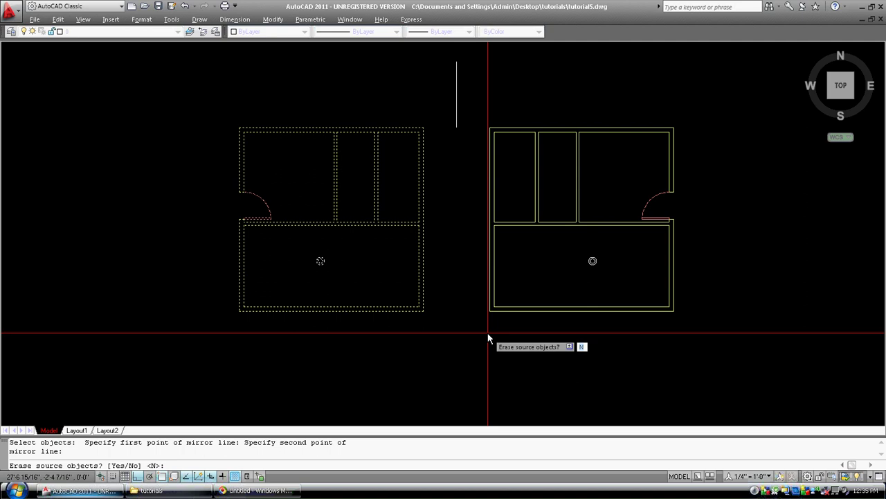
pyautogui.press('Return')
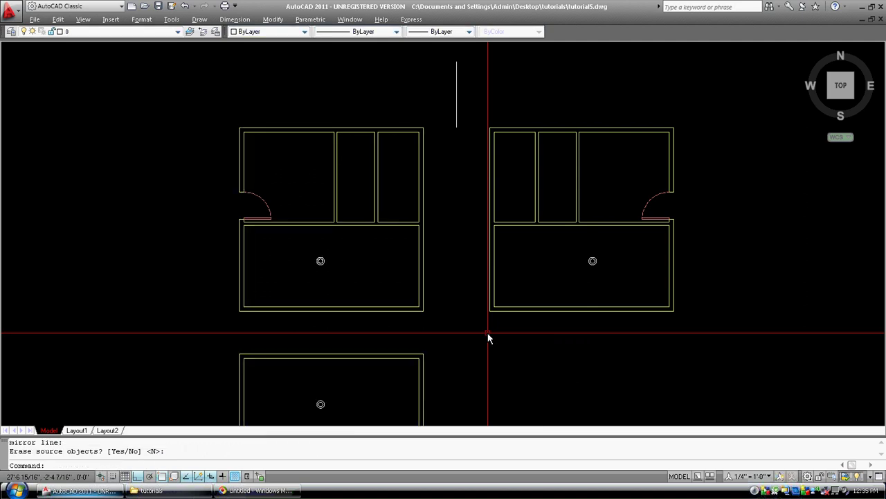
pyautogui.scroll(-5, 489, 339)
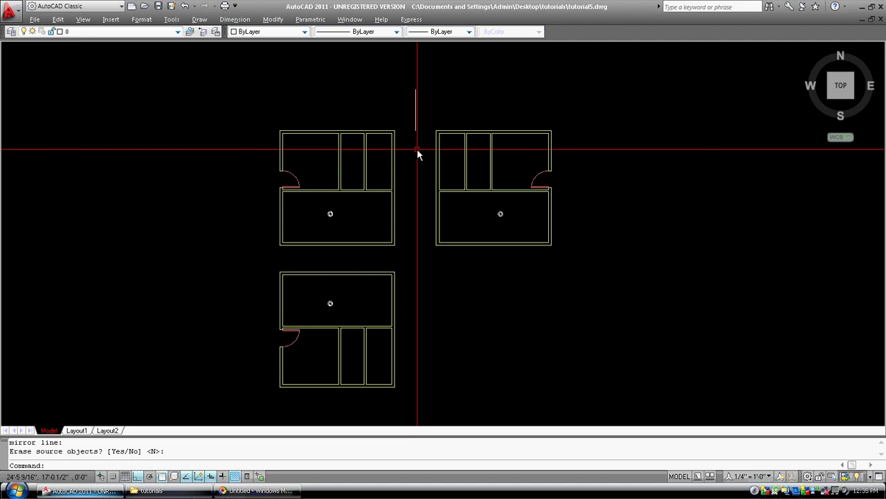
# - Erase the right-hand and bottom mirrored copies of the plan
pyautogui.write('e')
pyautogui.press('Return')
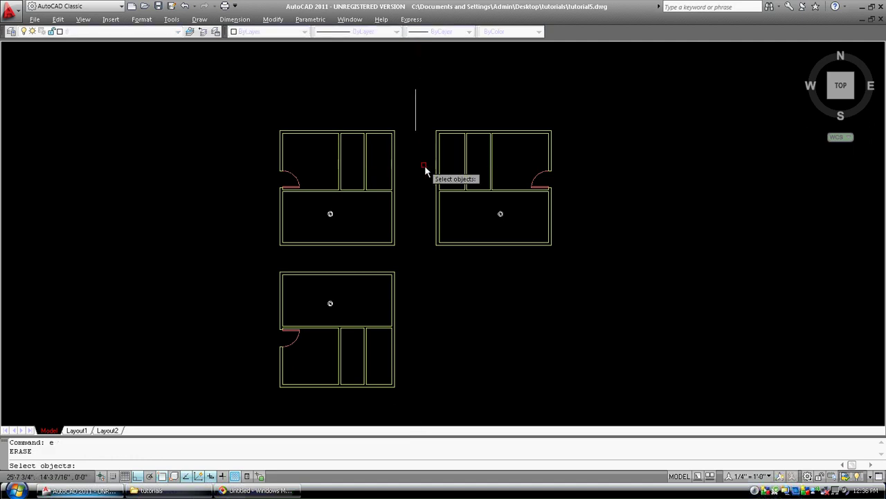
pyautogui.click(580, 259)
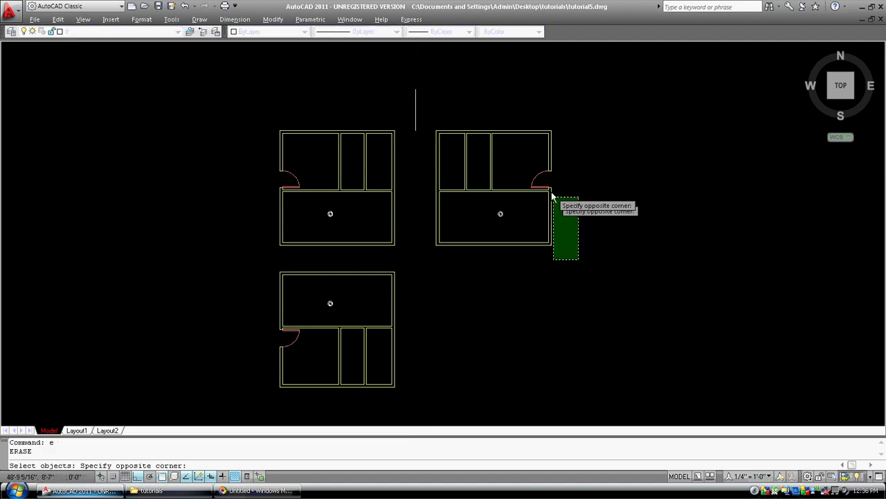
pyautogui.click(419, 126)
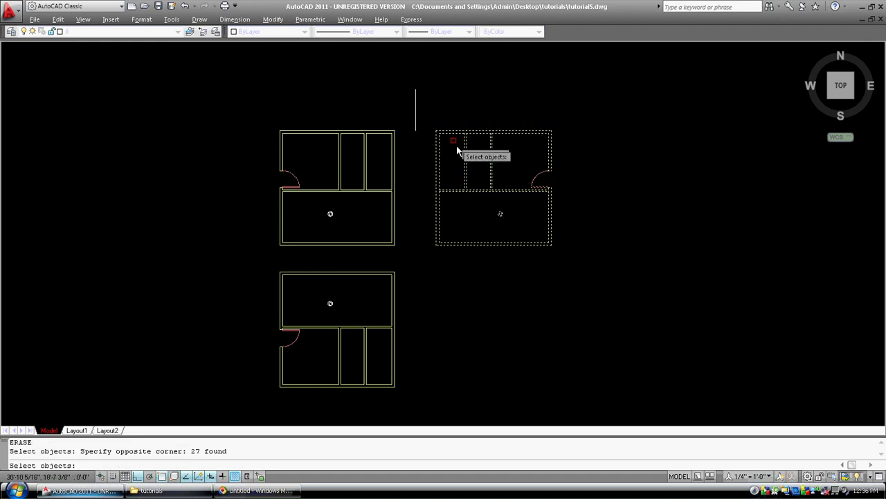
pyautogui.click(413, 402)
pyautogui.click(250, 267)
pyautogui.press('Return')
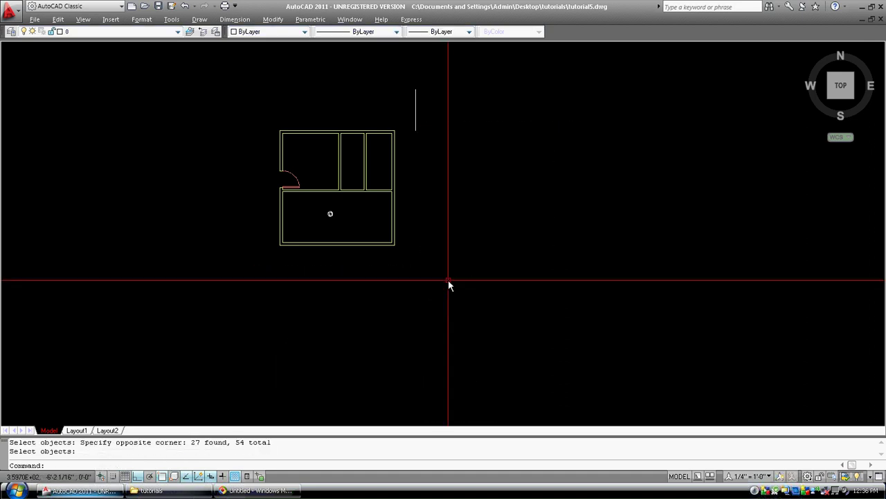
# - Erase the leftover vertical mirror line
pyautogui.write('e')
pyautogui.press('Return')
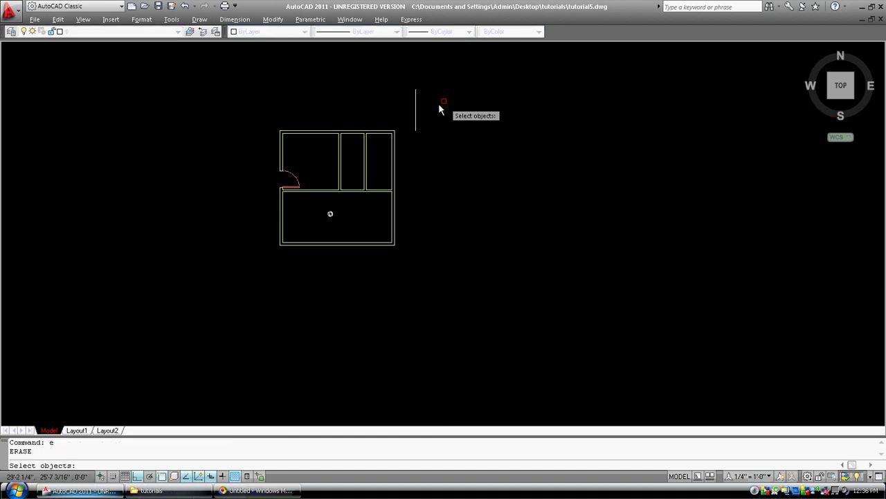
pyautogui.click(438, 104)
pyautogui.click(413, 102)
pyautogui.press('Return')
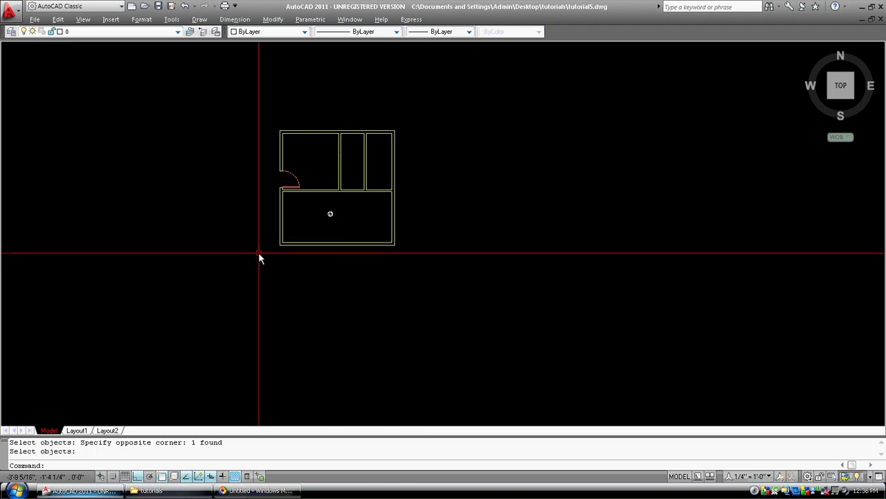
pyautogui.click(280, 22)
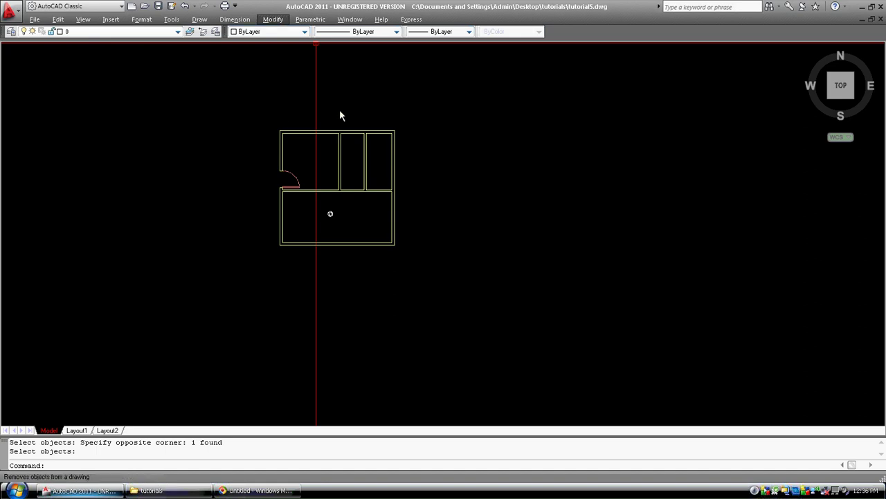
pyautogui.rightClick(348, 91)
pyautogui.click(355, 94)
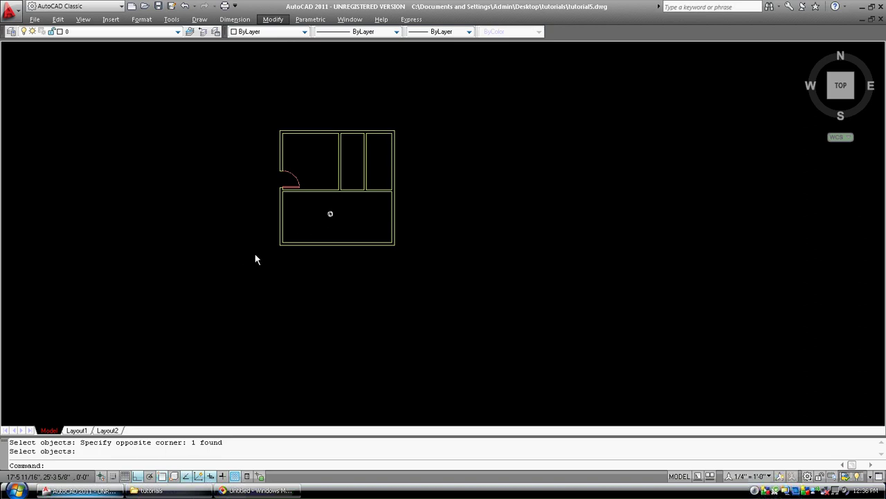
# - Pan and zoom the view to bring the row of upper rooms into view
pyautogui.click(320, 205)
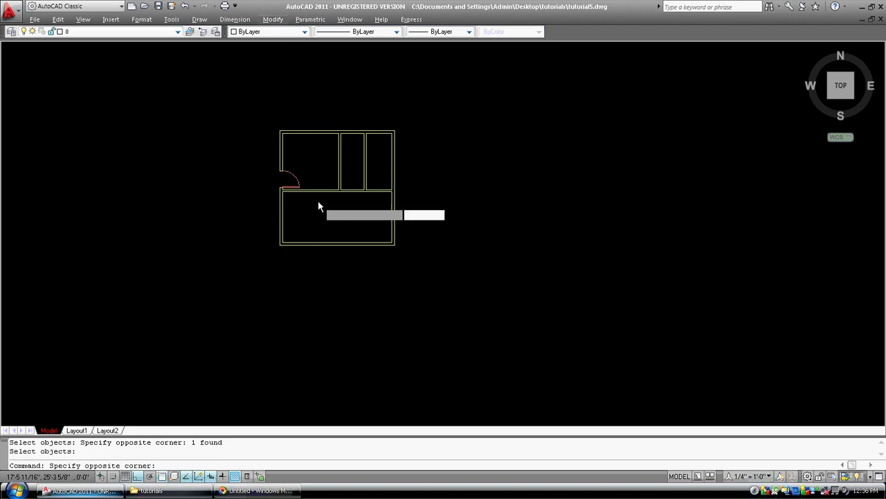
pyautogui.scroll(6, 316, 197)
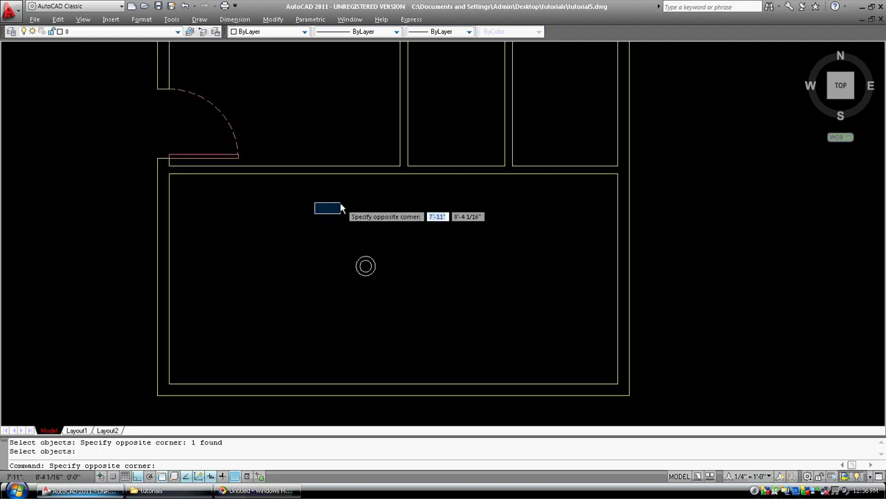
pyautogui.click(376, 192)
pyautogui.moveTo(376, 191); pyautogui.dragTo(288, 247, button='middle')
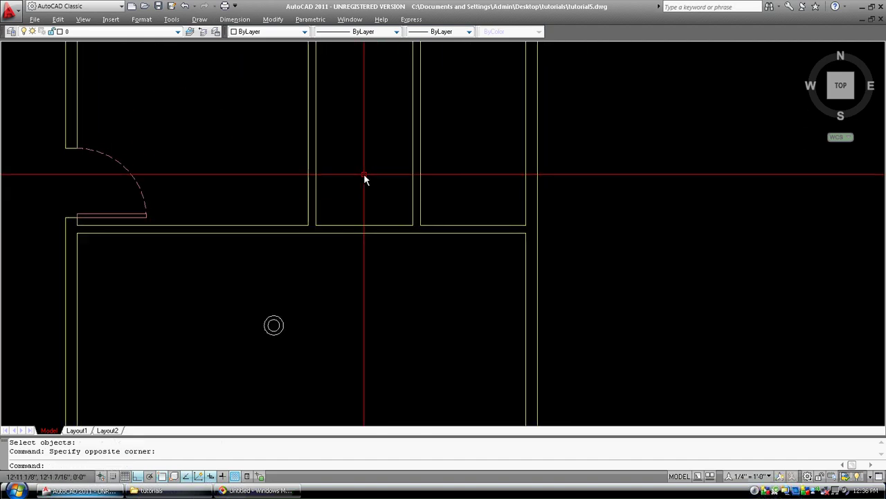
pyautogui.moveTo(364, 178); pyautogui.dragTo(337, 245, button='middle')
pyautogui.moveTo(370, 173); pyautogui.dragTo(331, 222, button='middle')
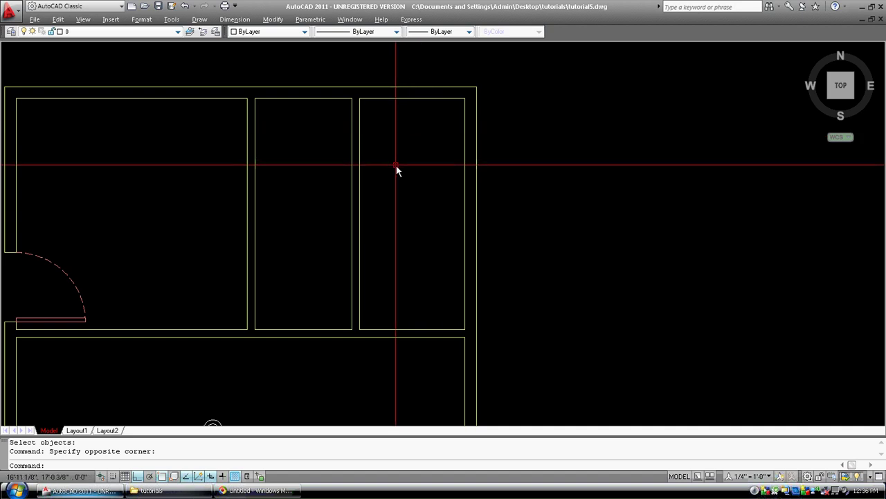
# - Set the rectangular array to 1 row, 20 columns, row offset 0, column offset 16
pyautogui.write('ar')
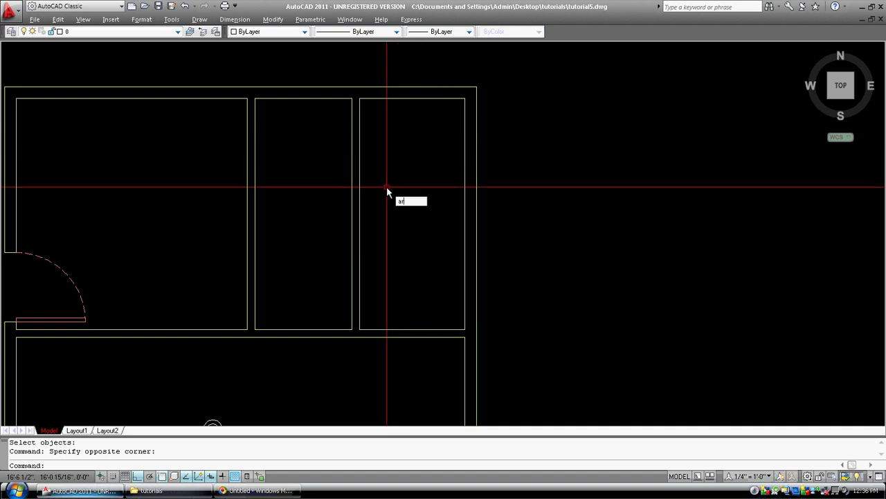
pyautogui.press('Return')
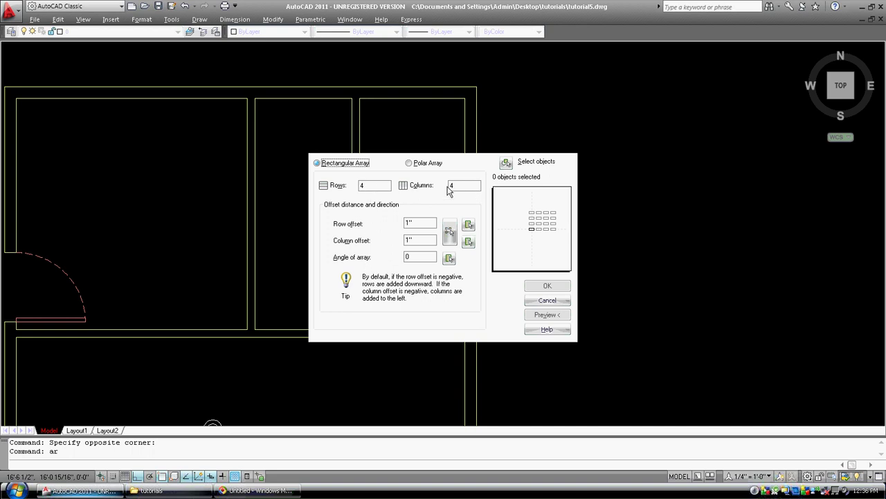
pyautogui.click(372, 186)
pyautogui.click(457, 185)
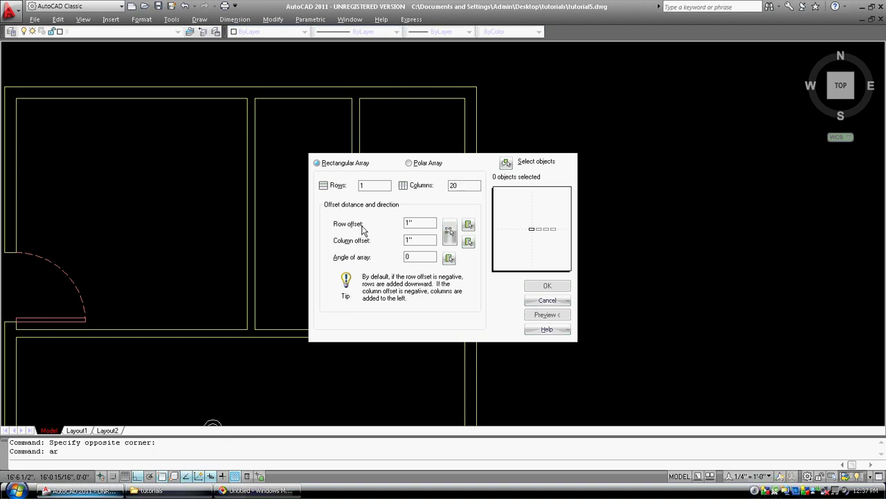
pyautogui.press('Tab')
pyautogui.doubleClick(410, 223)
pyautogui.press('Tab')
# - Select the two middle vertical wall lines and create the 20-column array
pyautogui.click(507, 163)
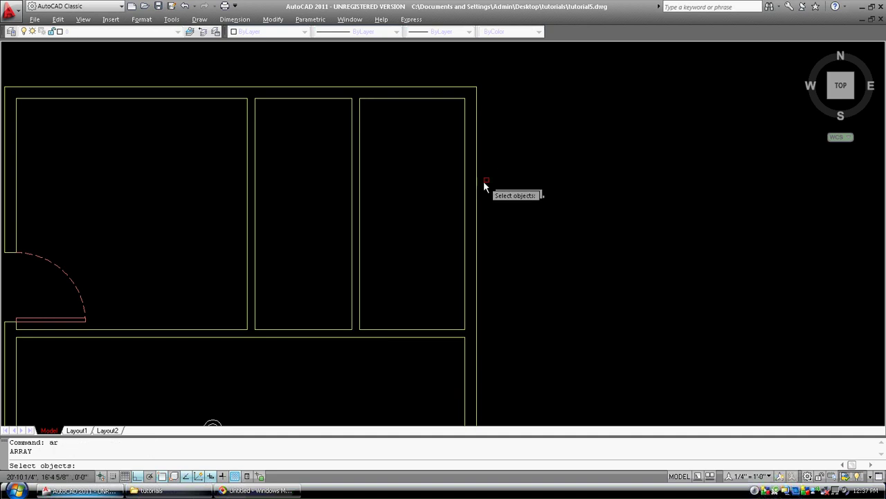
pyautogui.click(369, 205)
pyautogui.click(339, 185)
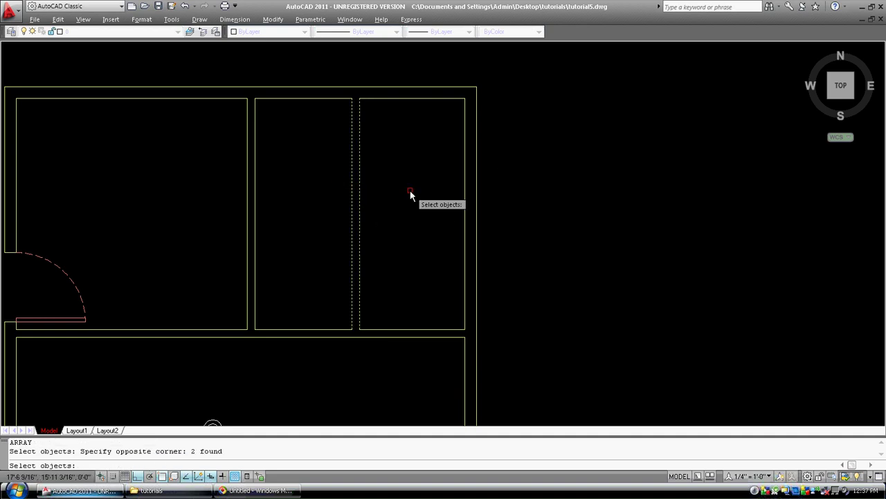
pyautogui.press('Return')
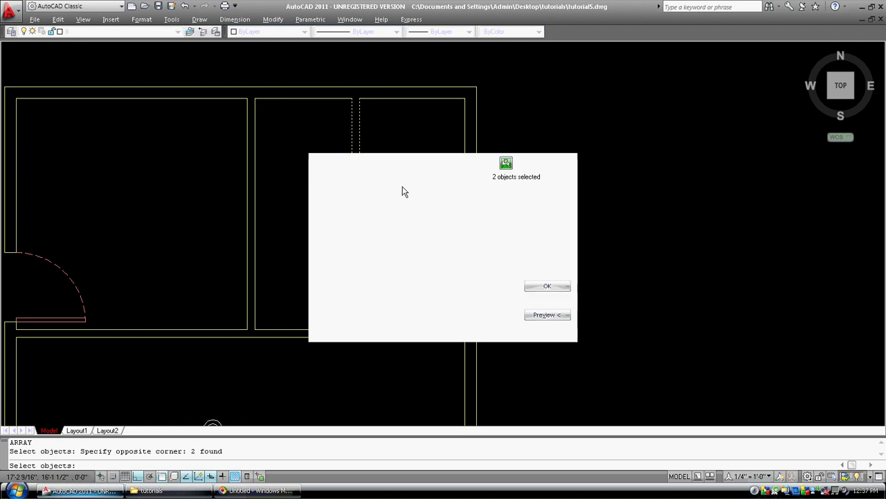
pyautogui.click(546, 287)
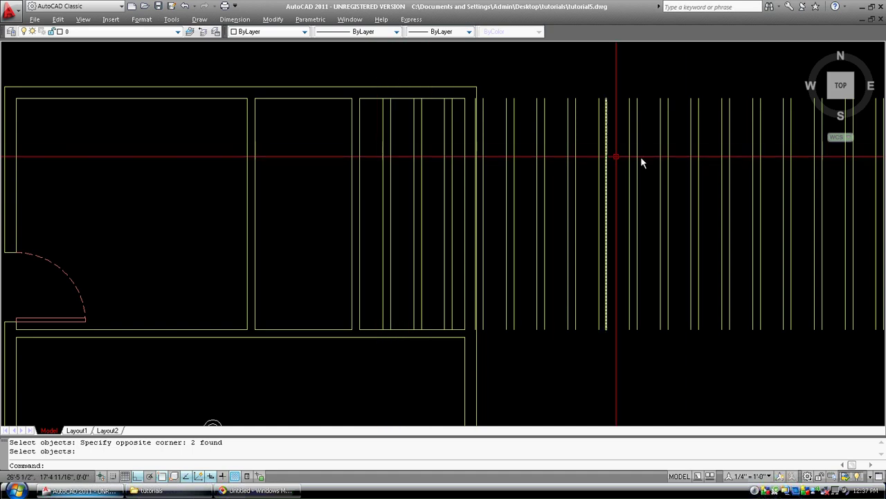
pyautogui.moveTo(706, 214)
pyautogui.mouseDown(button='middle')
pyautogui.moveTo(564, 211)
pyautogui.moveTo(666, 214)
pyautogui.mouseUp(button='middle')
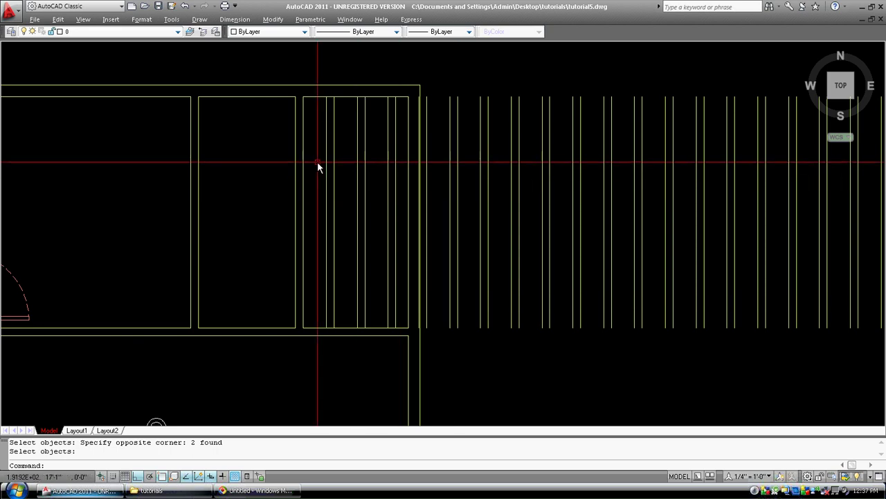
# - Measure the arrayed lines' spacing from the rectangle corner with DIST (1'-4"), then undo
pyautogui.write('d')
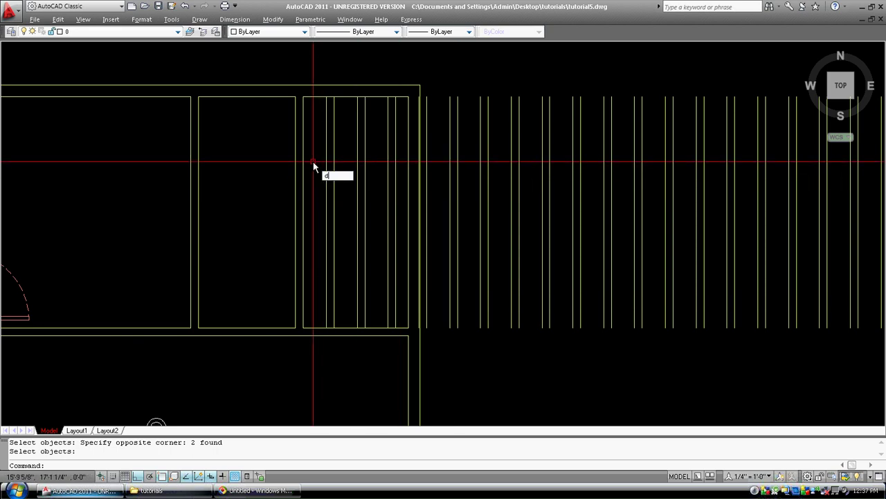
pyautogui.write('i')
pyautogui.press('Return')
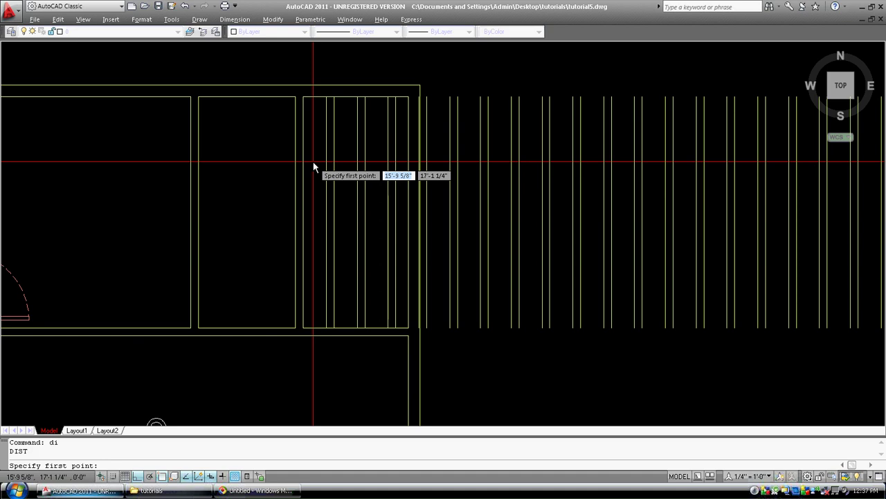
pyautogui.click(303, 96)
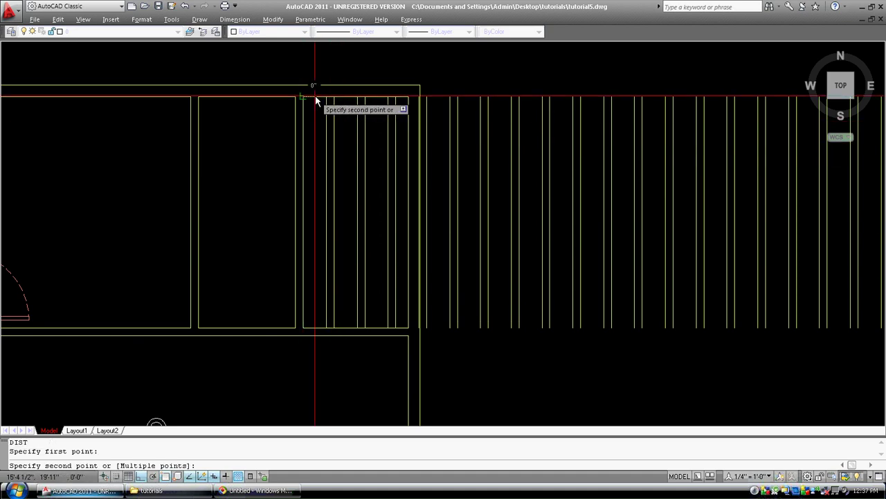
pyautogui.click(326, 98)
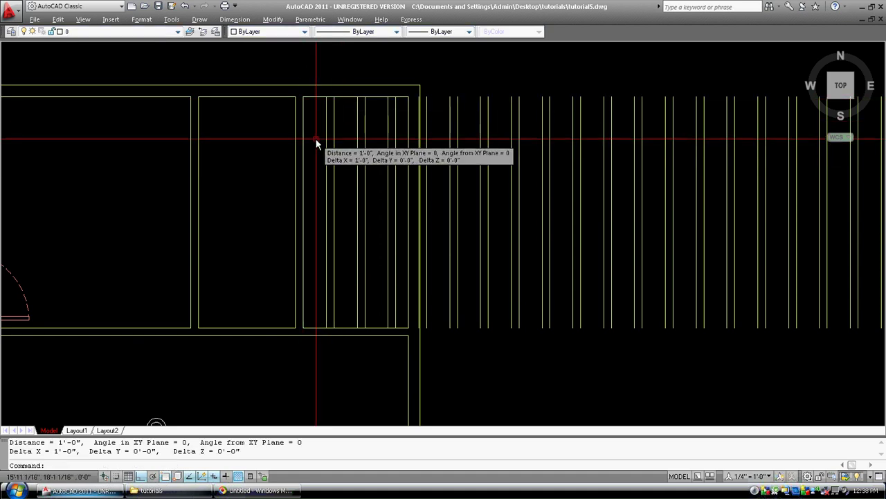
pyautogui.press('Return')
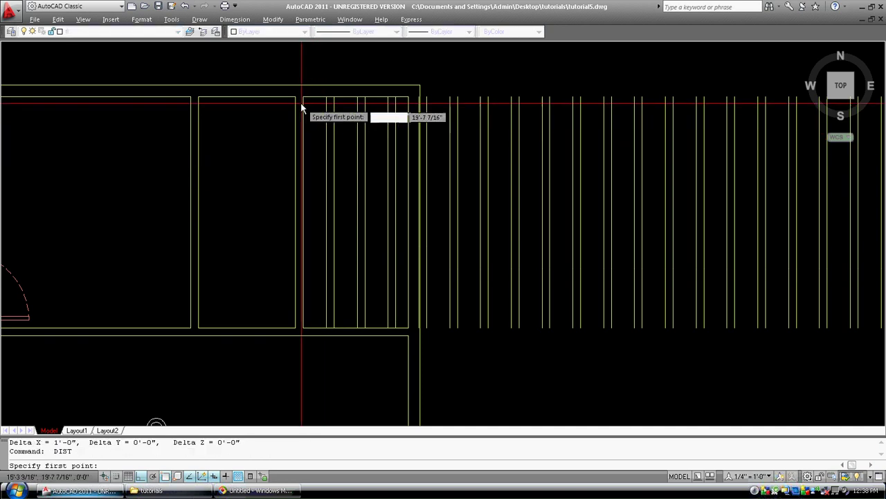
pyautogui.click(303, 98)
pyautogui.click(337, 97)
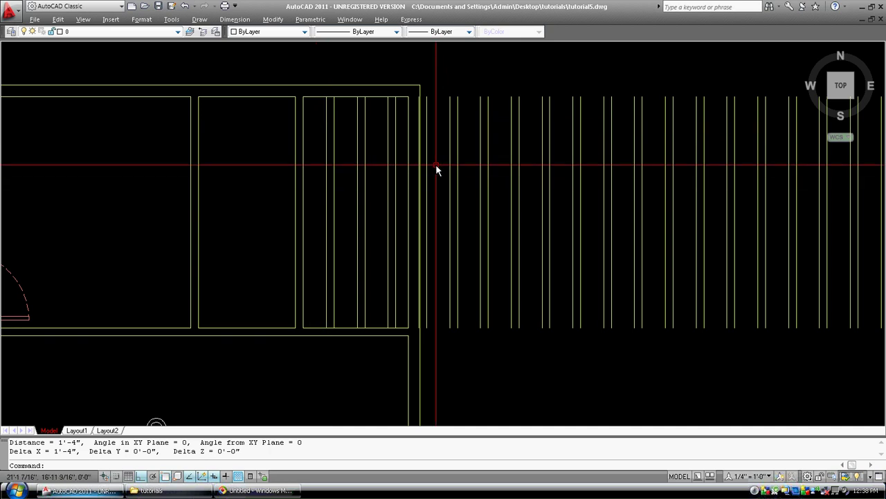
pyautogui.write('u')
pyautogui.press('Return')
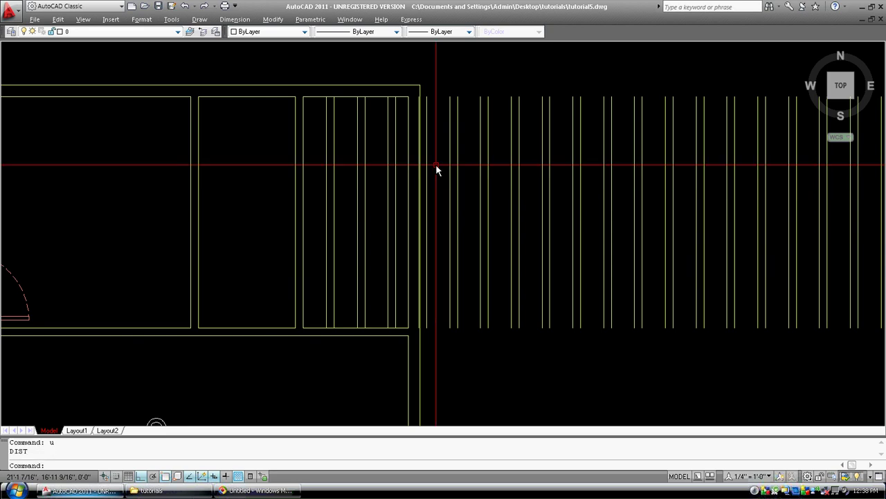
# - Undo twice to remove the arrayed vertical lines, then zoom out on the plan
pyautogui.write('u')
pyautogui.press('Return')
pyautogui.write('u')
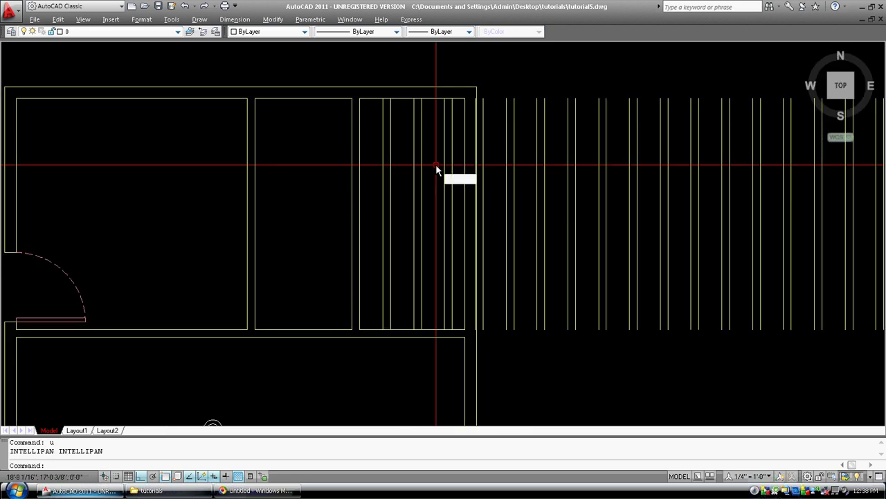
pyautogui.press('Return')
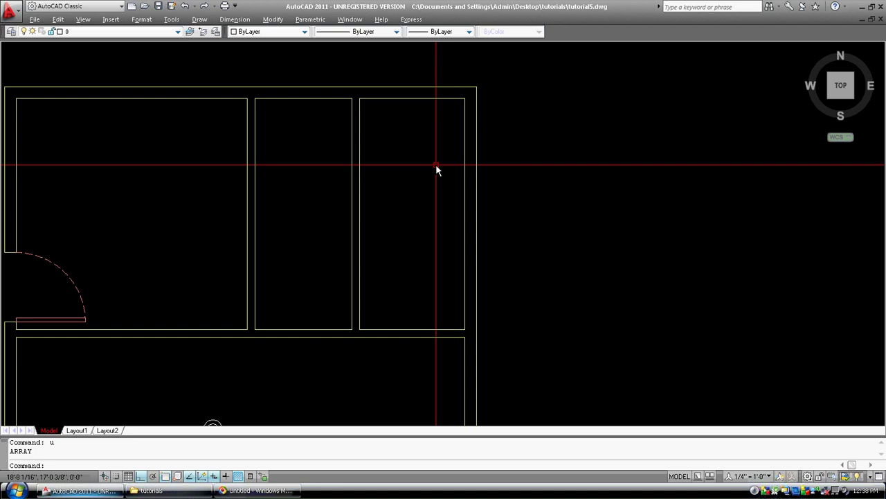
pyautogui.click(276, 22)
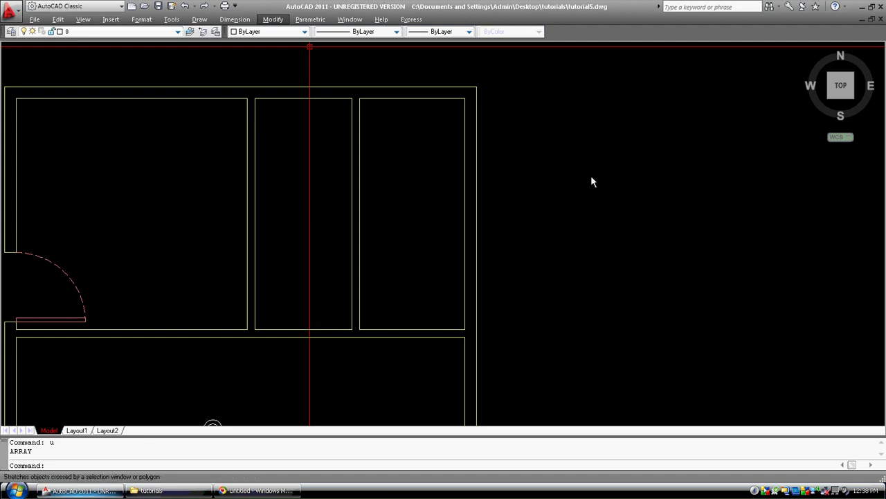
pyautogui.click(571, 154)
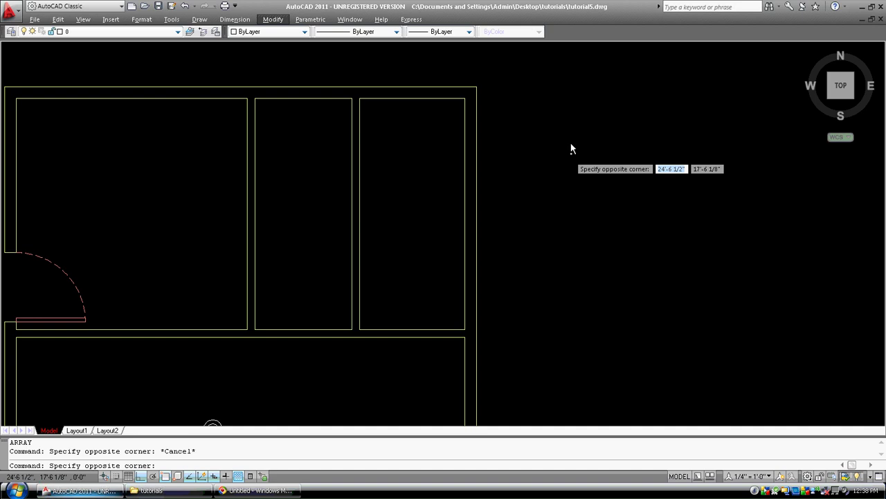
pyautogui.press('Escape')
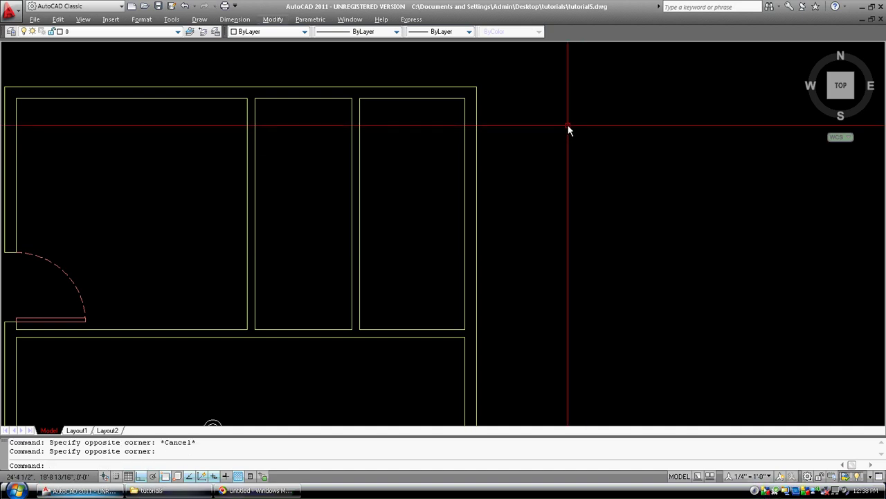
pyautogui.scroll(-6, 513, 110)
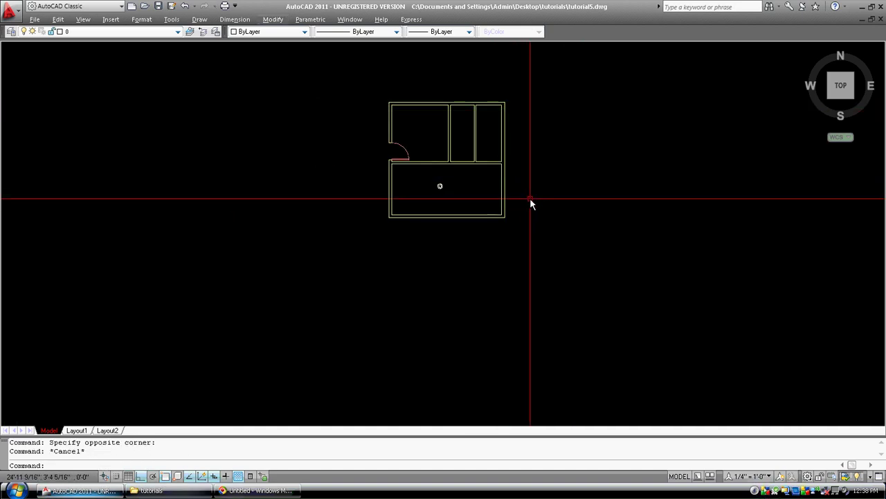
pyautogui.write('mo')
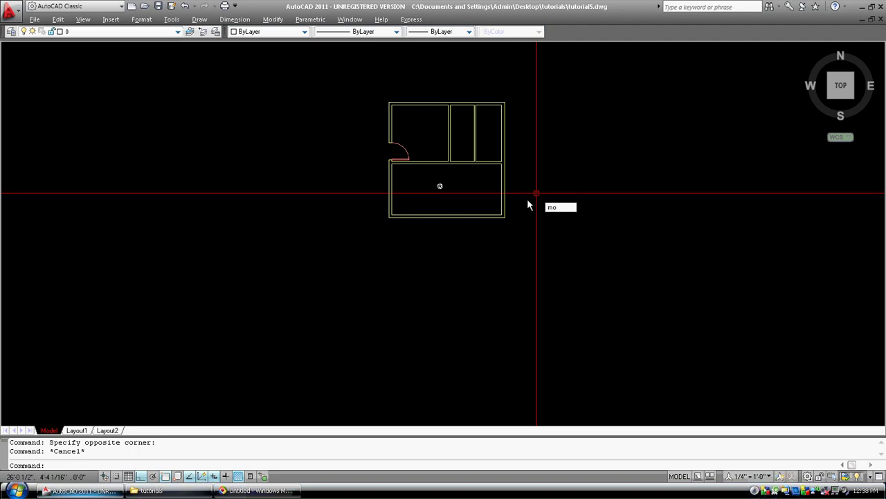
pyautogui.press('Return')
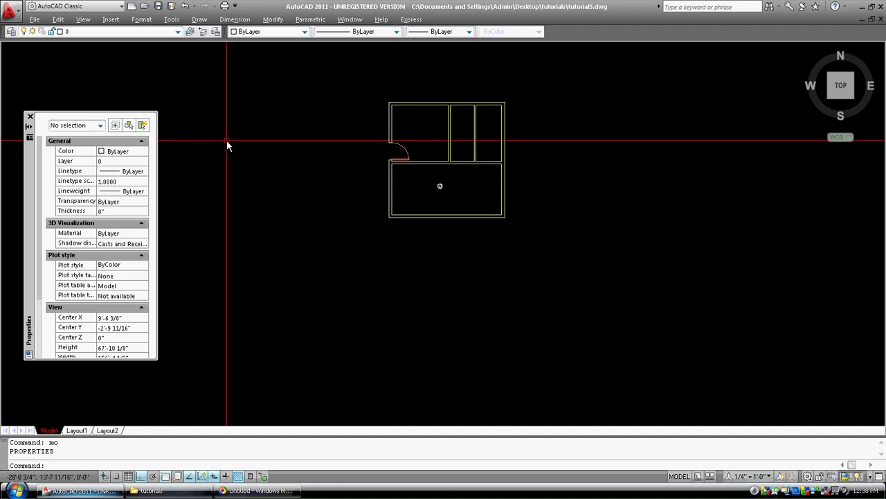
pyautogui.press('Escape')
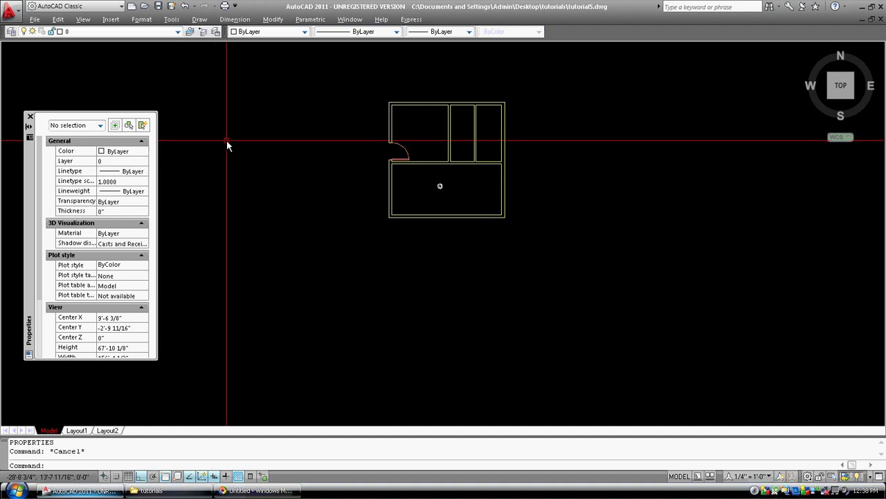
pyautogui.click(30, 117)
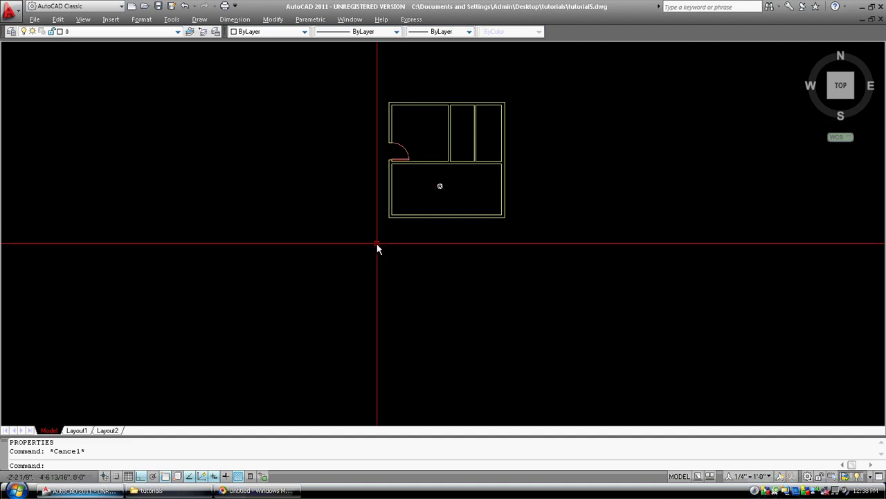
pyautogui.write('k')
# - Move the whole floor plan 40' to the right, based on its lower-right corner, with Ortho on
pyautogui.press('Return')
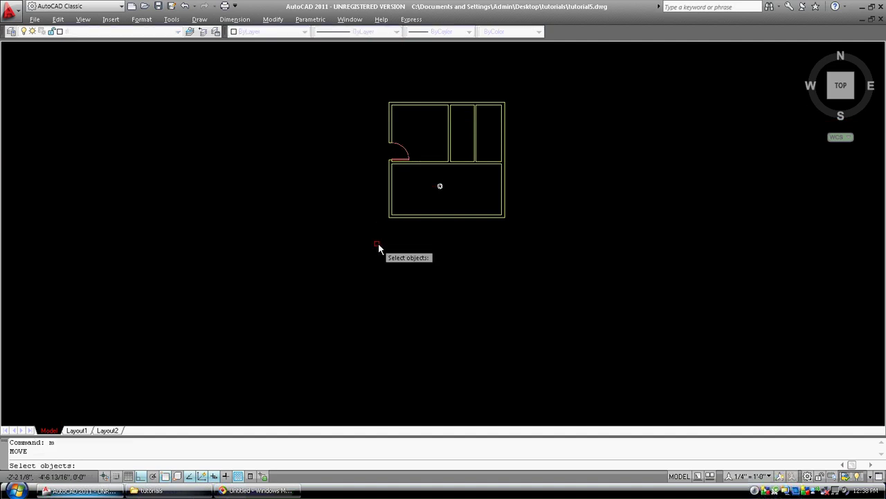
pyautogui.click(376, 230)
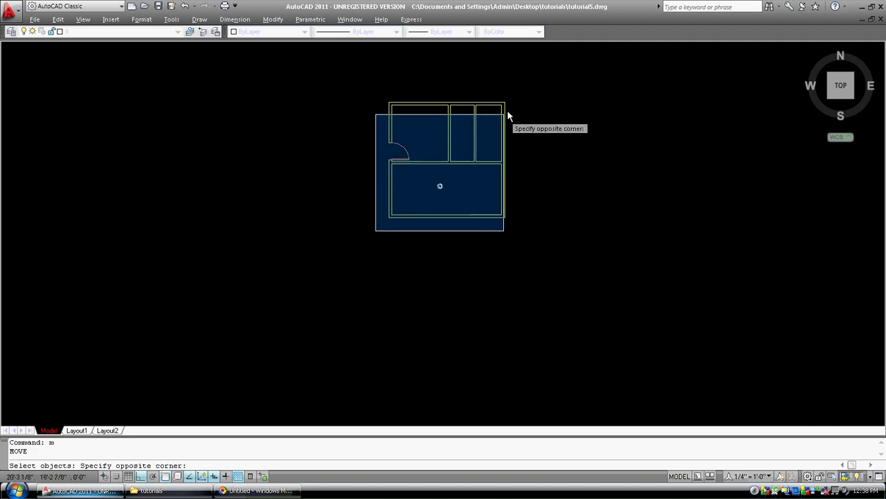
pyautogui.click(521, 90)
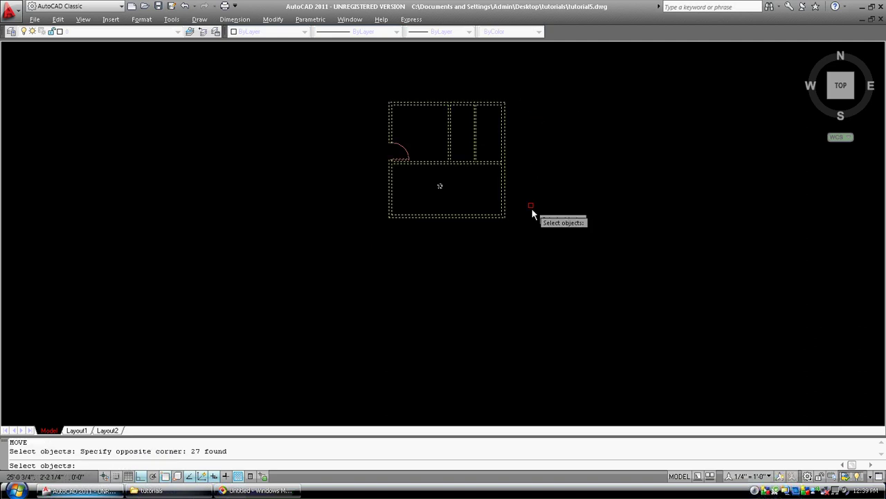
pyautogui.press('Return')
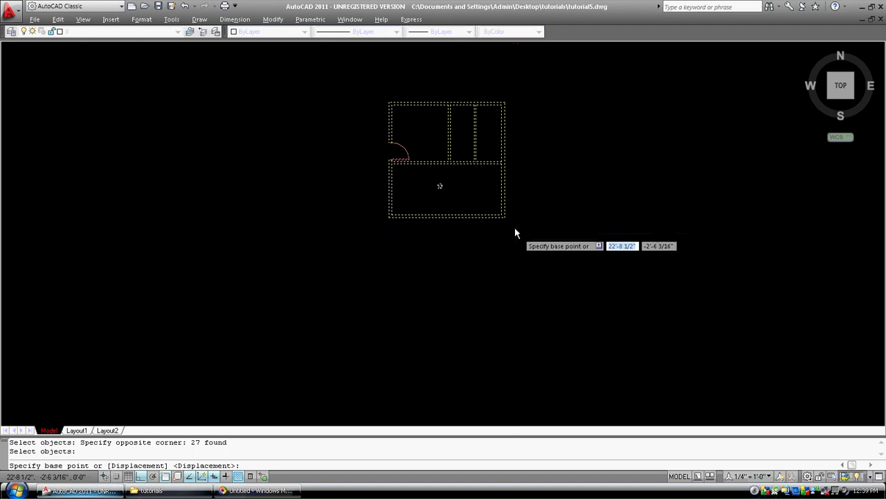
pyautogui.click(504, 218)
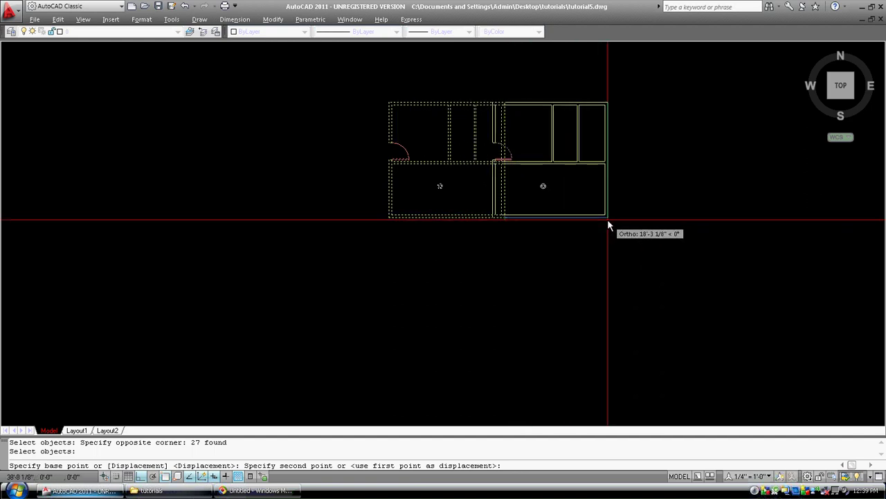
pyautogui.write('40')
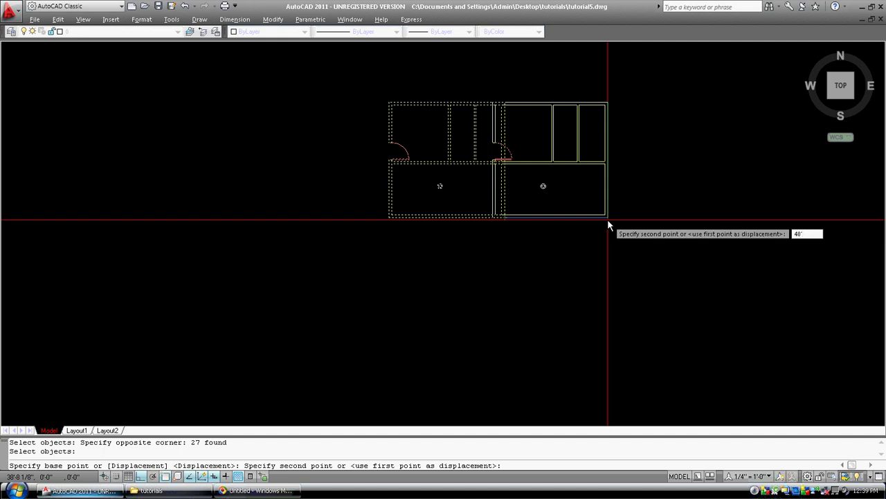
pyautogui.write("'")
pyautogui.press('Return')
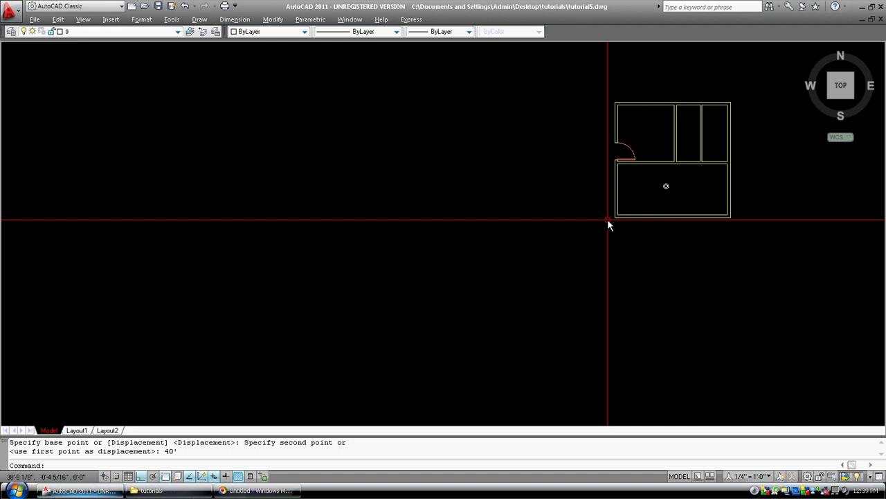
pyautogui.moveTo(608, 218); pyautogui.dragTo(604, 220, button='middle')
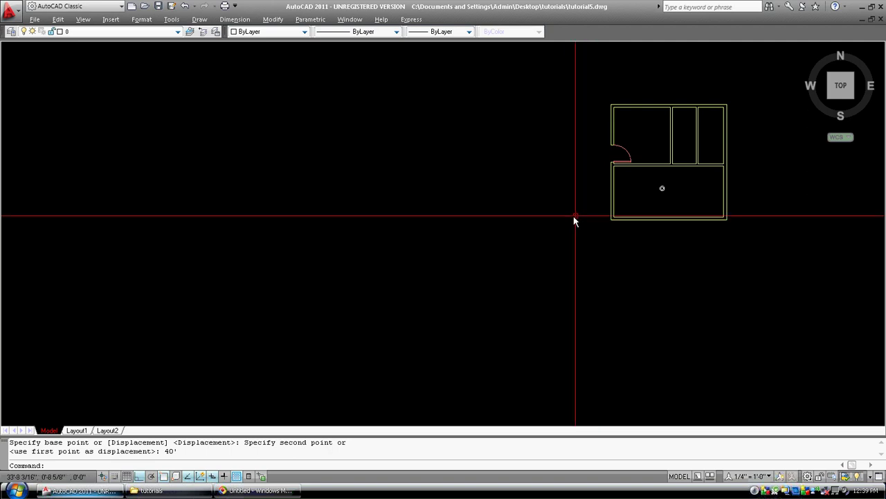
# - Draw a temporary vertical guide line to the left of the floor plan
pyautogui.write('l')
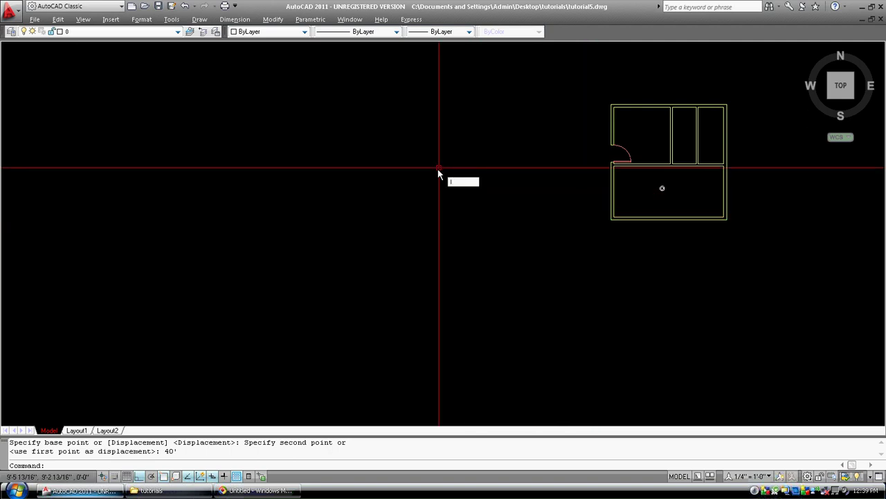
pyautogui.press('Return')
pyautogui.click(427, 140)
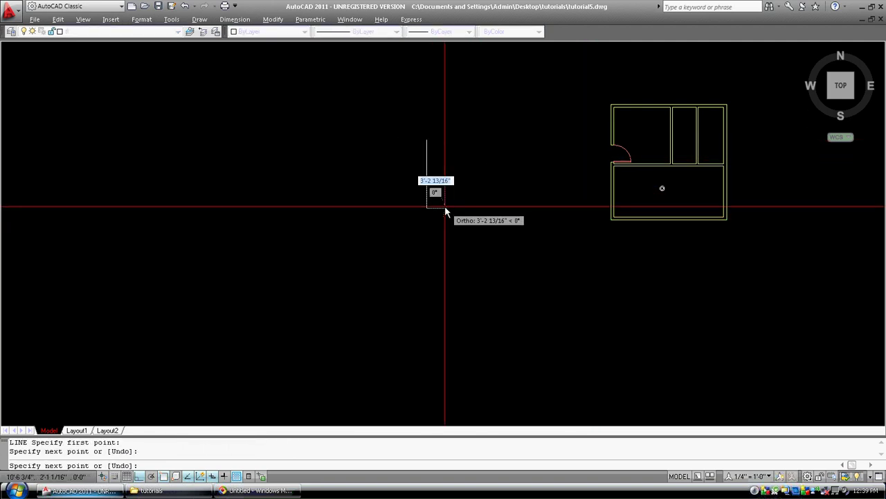
pyautogui.press('Return')
# - Move the floor plan left so its lower-right corner lands on the guide line's end
pyautogui.write('m')
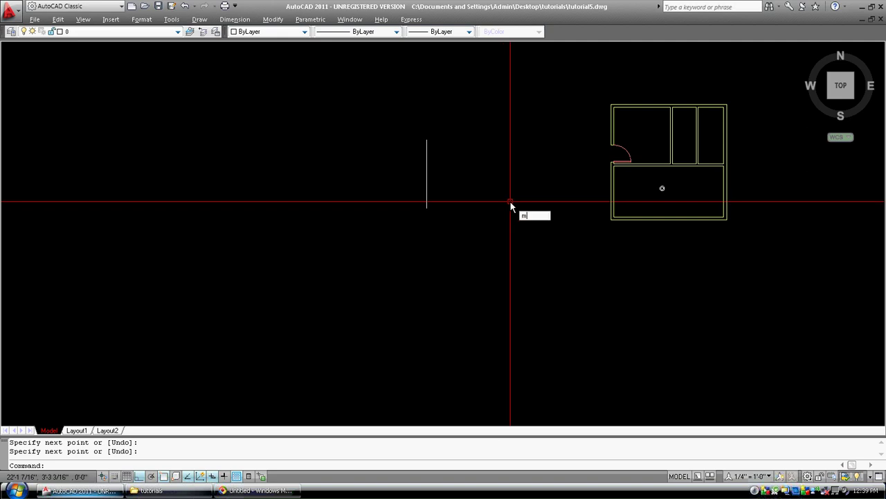
pyautogui.press('Return')
pyautogui.click(577, 234)
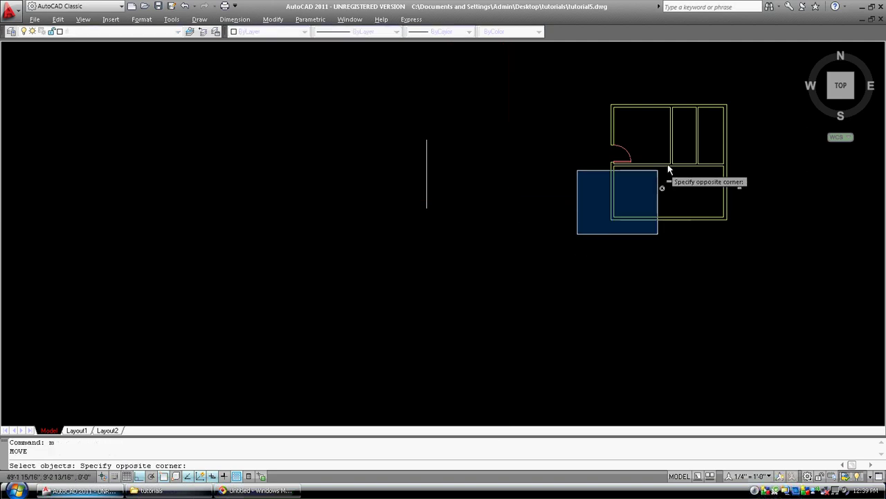
pyautogui.click(762, 93)
pyautogui.press('Return')
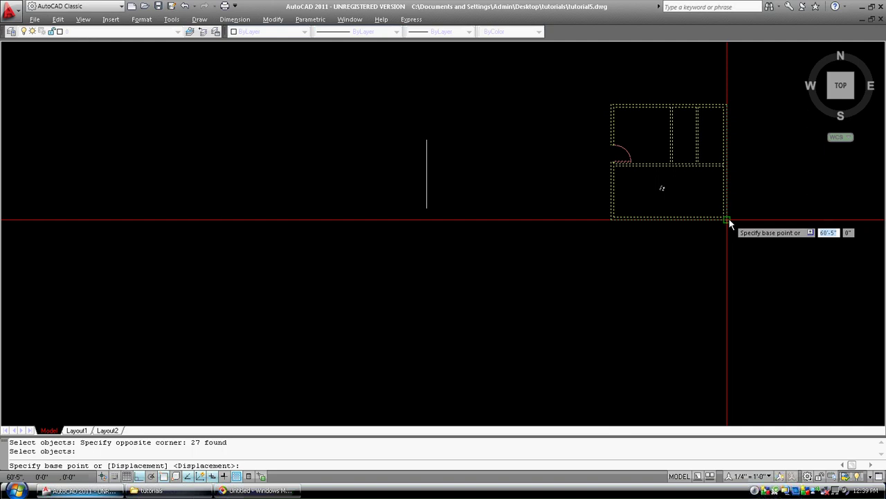
pyautogui.click(728, 218)
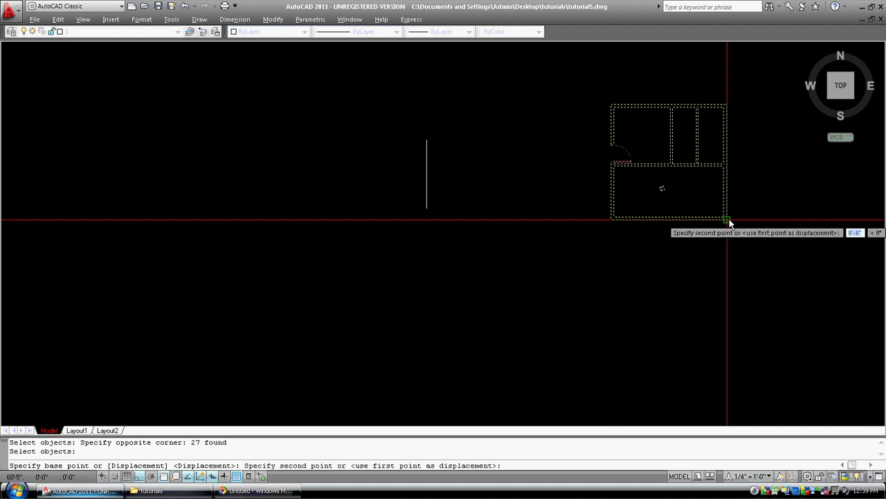
pyautogui.click(427, 209)
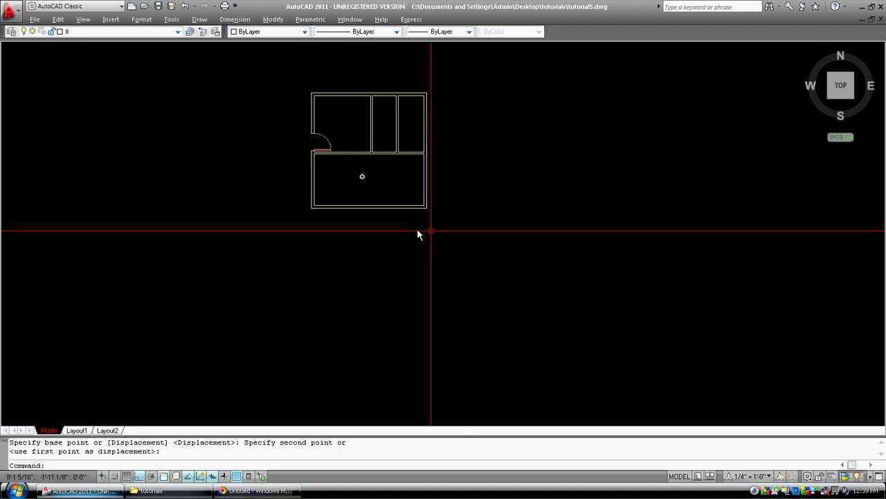
# - Zoom into the plan's lower-right area and erase the temporary guide line
pyautogui.write('z')
pyautogui.press('Return')
pyautogui.click(385, 239)
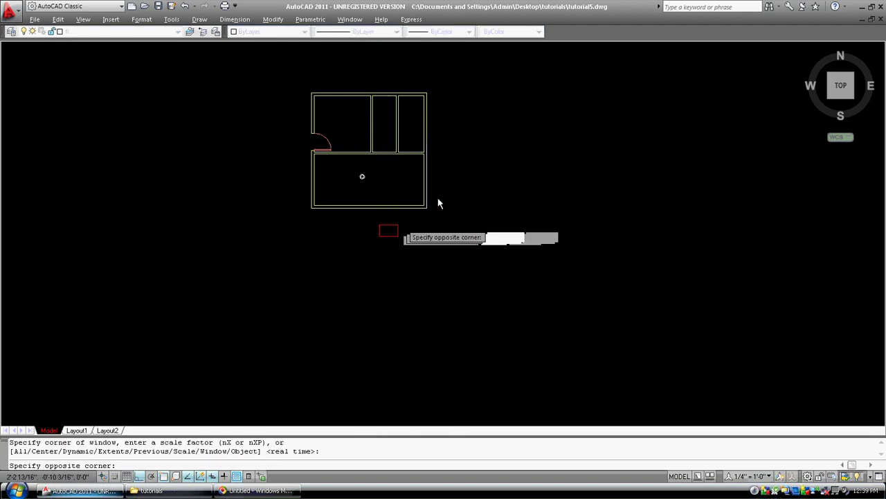
pyautogui.click(482, 139)
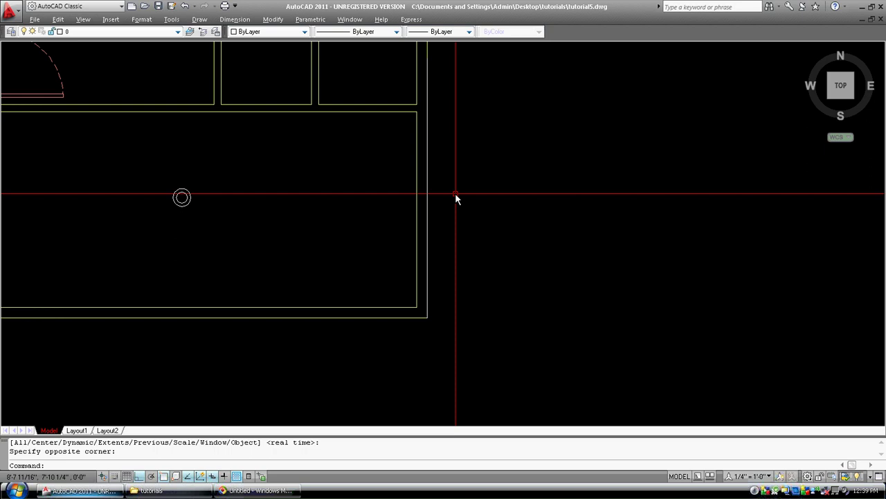
pyautogui.write('e')
pyautogui.press('Return')
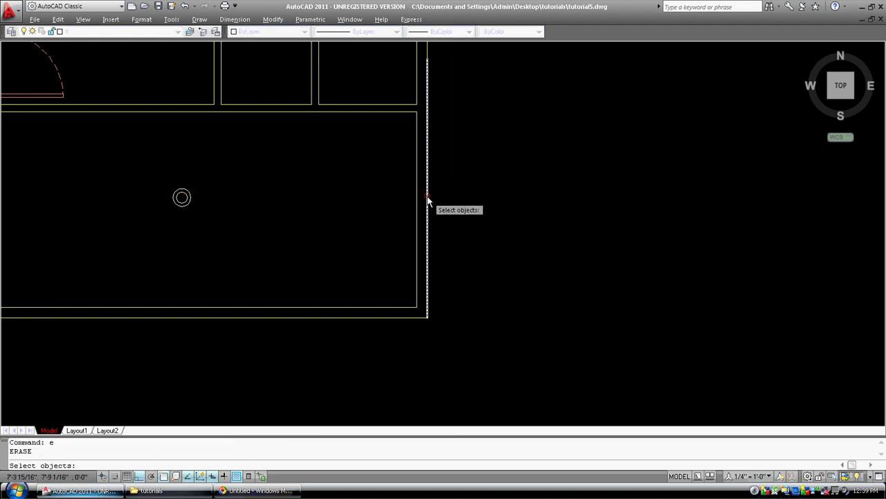
pyautogui.click(429, 193)
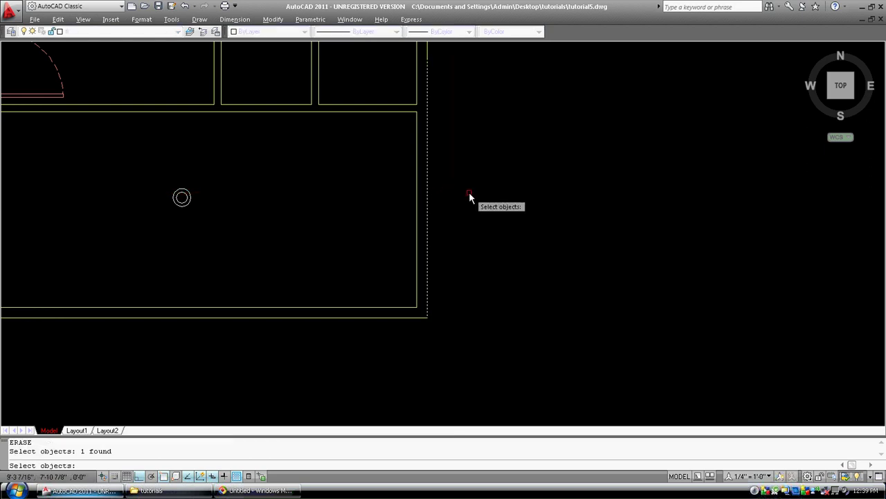
pyautogui.press('Return')
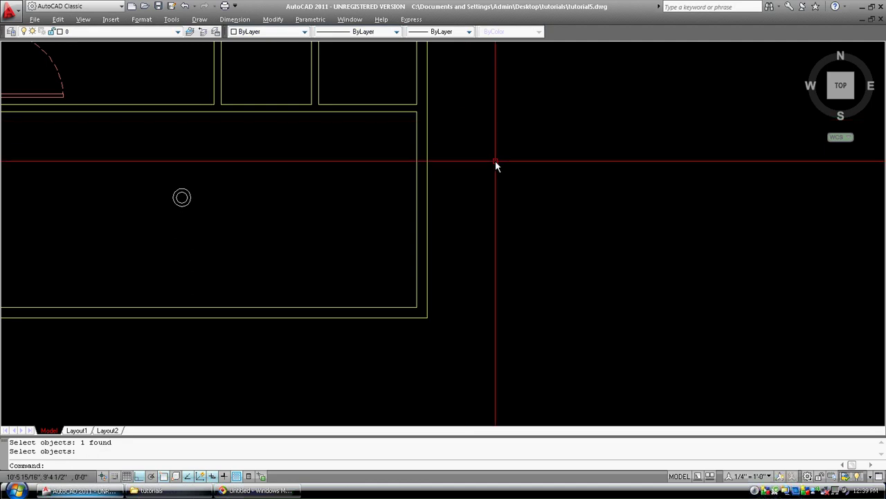
pyautogui.scroll(-6, 496, 164)
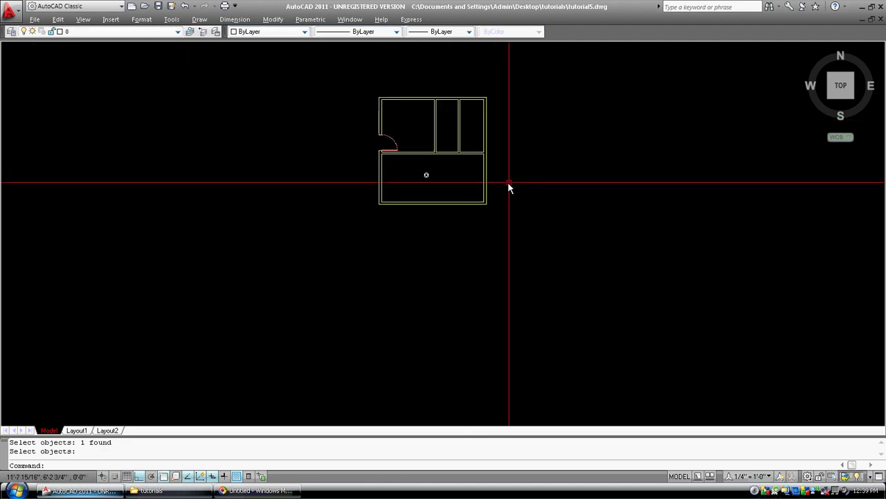
# - Enlarge the floor plan view and shift it left on the canvas
pyautogui.scroll(2, 483, 201)
pyautogui.moveTo(482, 201); pyautogui.dragTo(425, 207, button='middle')
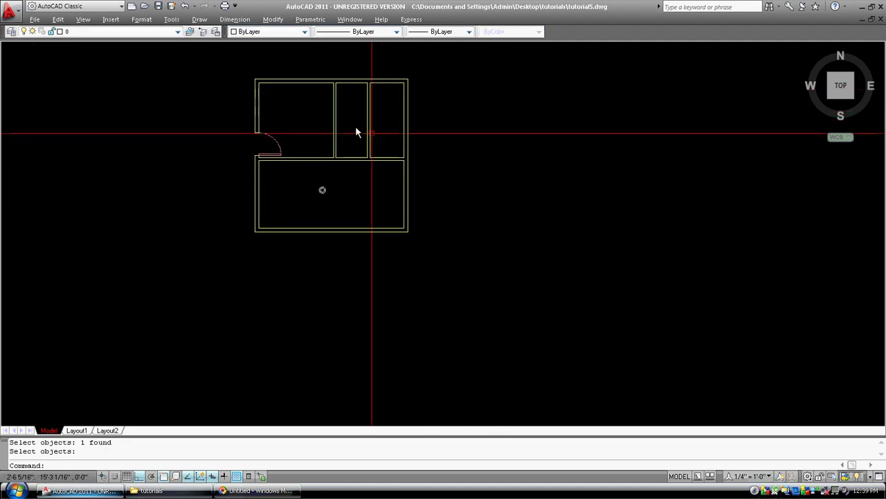
pyautogui.click(273, 19)
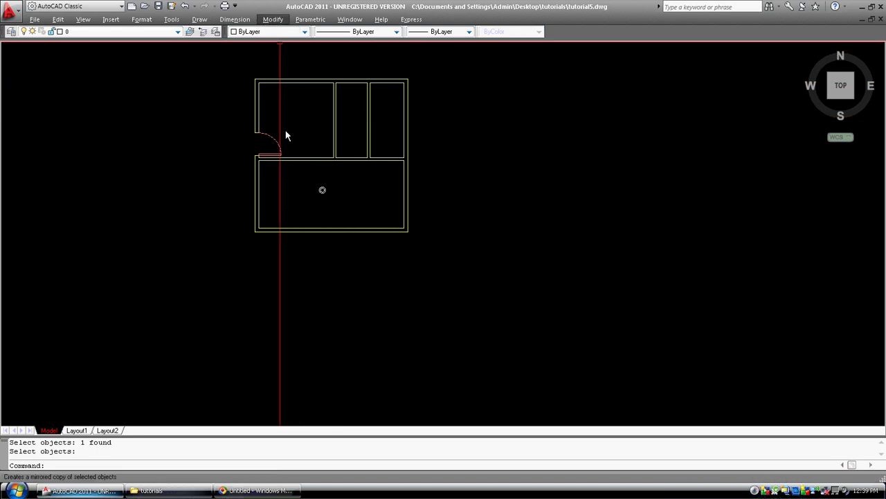
pyautogui.click(485, 118)
pyautogui.click(446, 171)
pyautogui.click(447, 171)
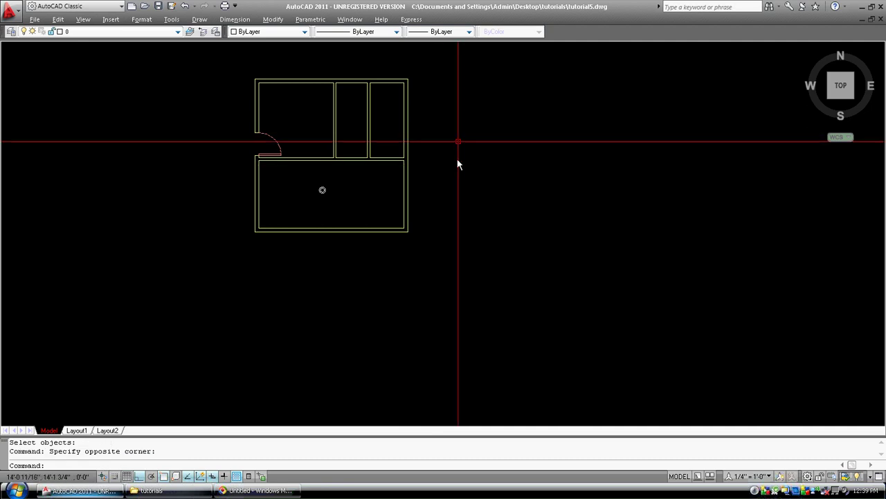
# - Rotate the whole floor plan 45° about its lower-right corner with Ortho turned off
pyautogui.write('ro')
pyautogui.press('Return')
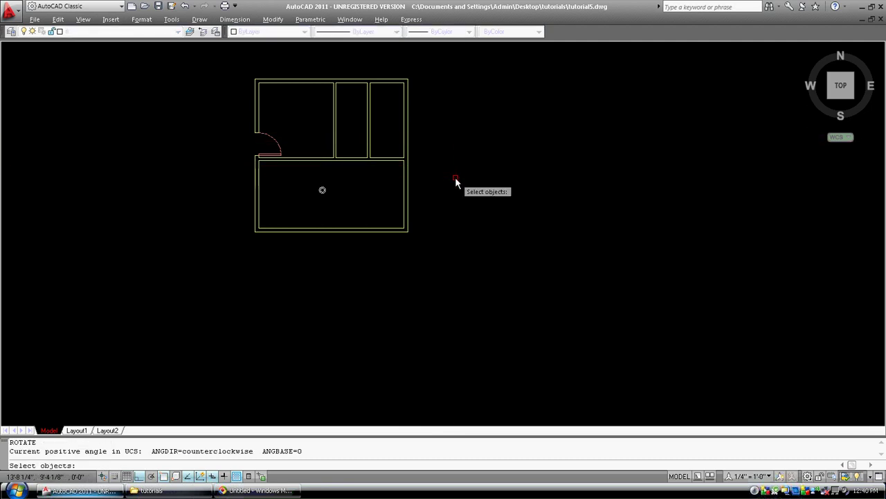
pyautogui.click(431, 253)
pyautogui.click(251, 60)
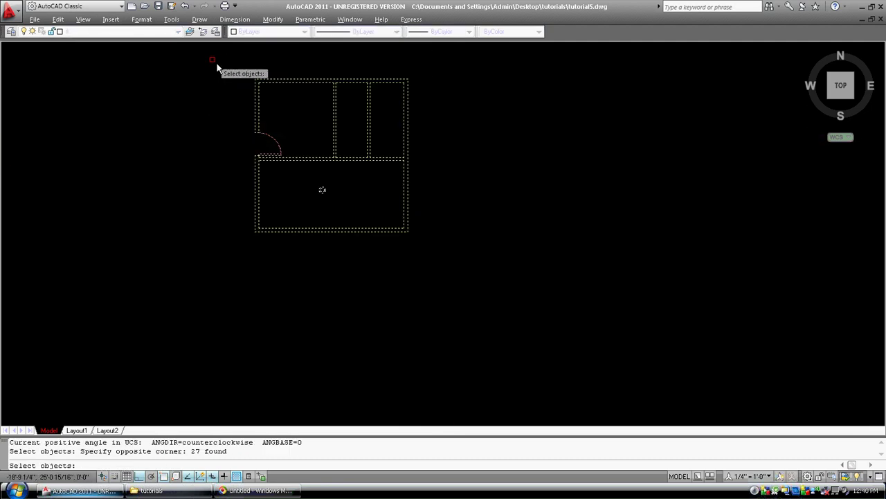
pyautogui.press('Return')
pyautogui.click(406, 232)
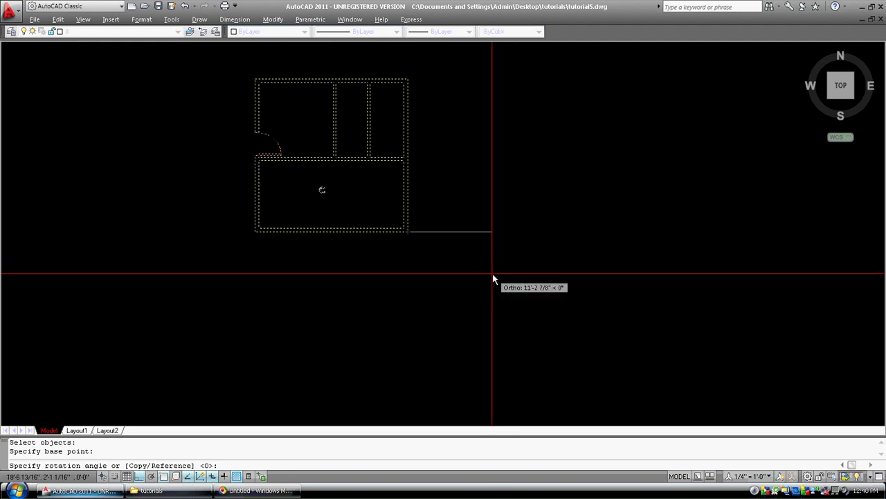
pyautogui.press('F8')
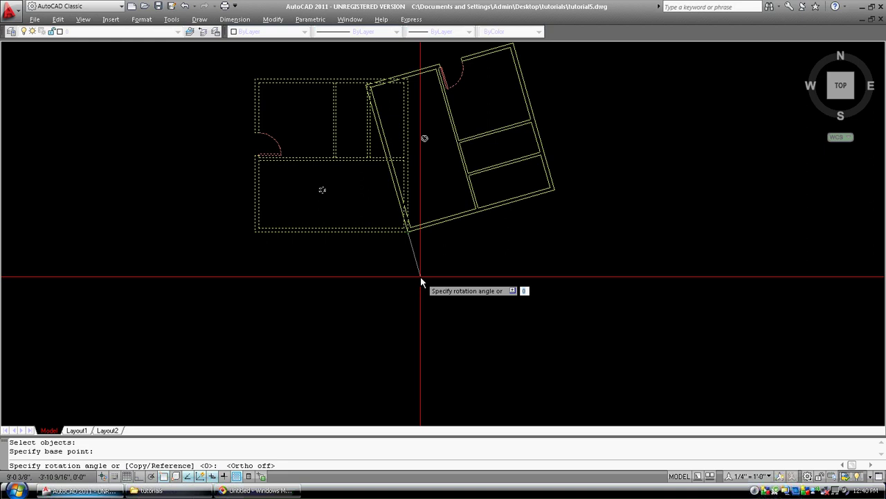
pyautogui.write('45')
pyautogui.press('Return')
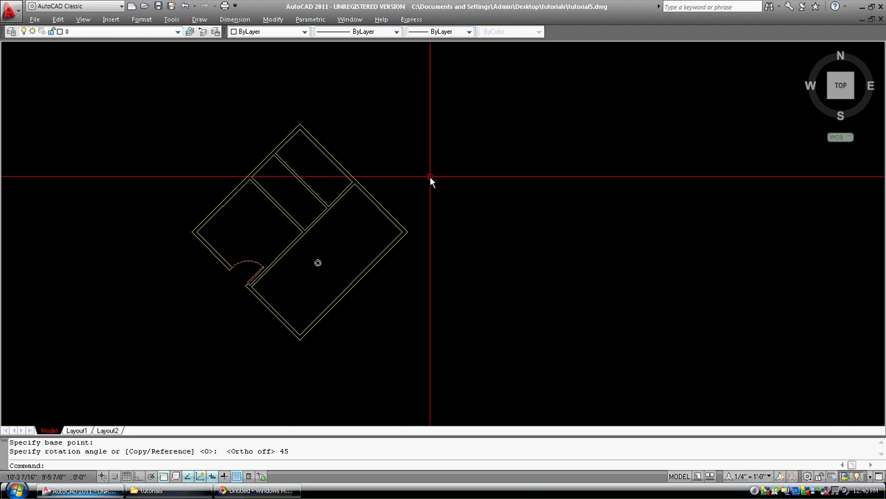
# - Undo the 45° rotation so the floor plan stands upright again
pyautogui.write('u')
pyautogui.press('Return')
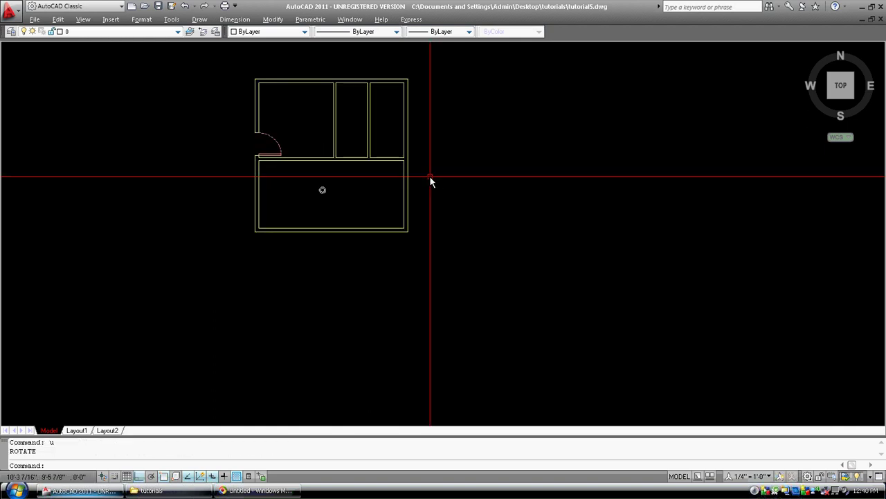
pyautogui.click(274, 20)
pyautogui.click(465, 63)
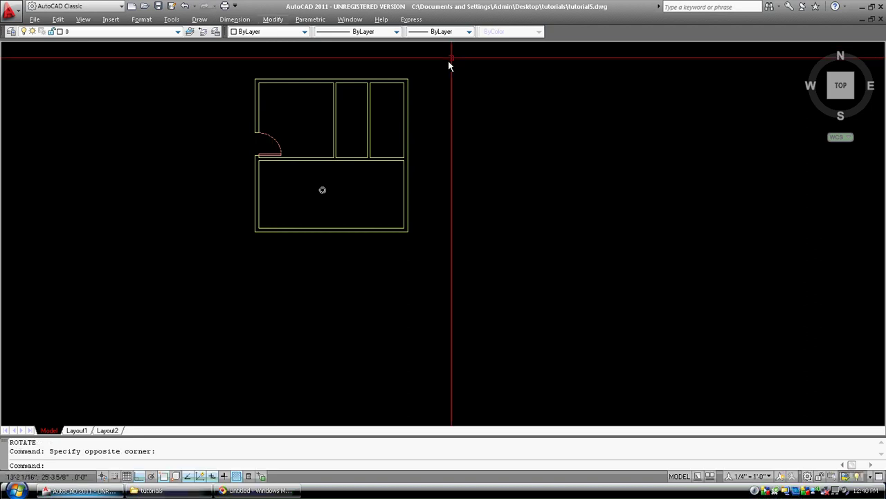
pyautogui.press('Escape')
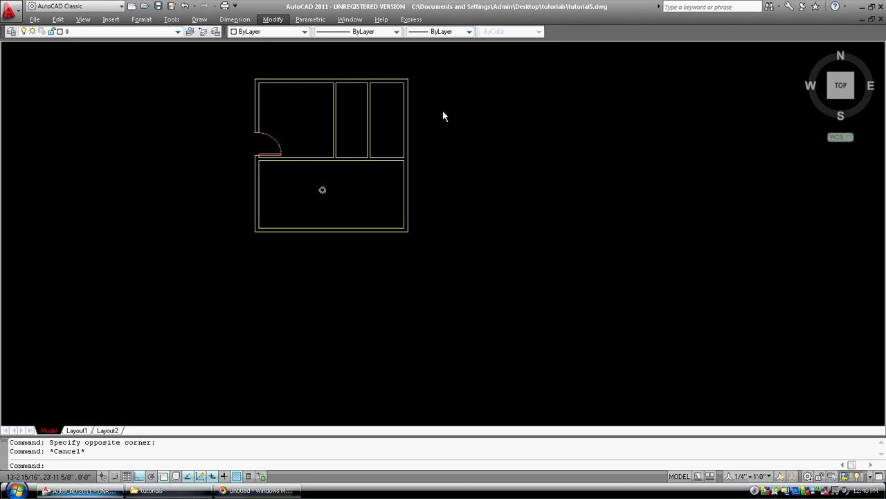
# - Undo the last view change and pan the plan slightly
pyautogui.write('u')
pyautogui.press('Return')
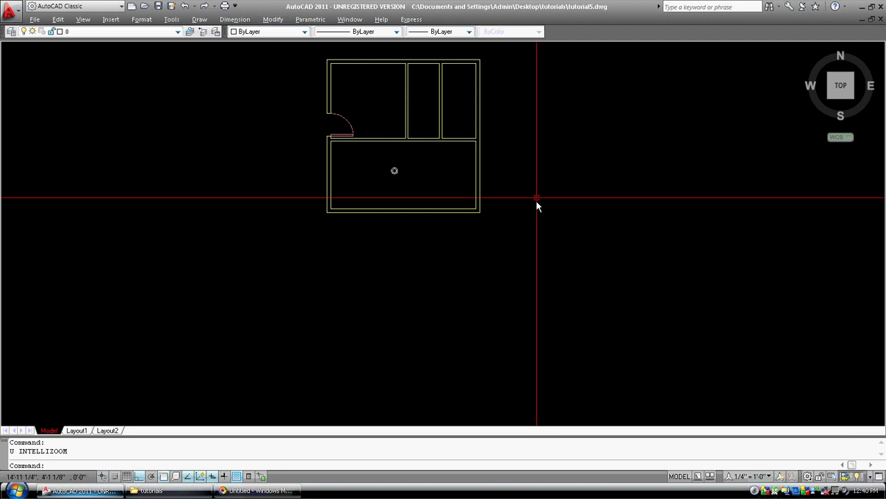
pyautogui.moveTo(521, 233); pyautogui.dragTo(496, 268, button='middle')
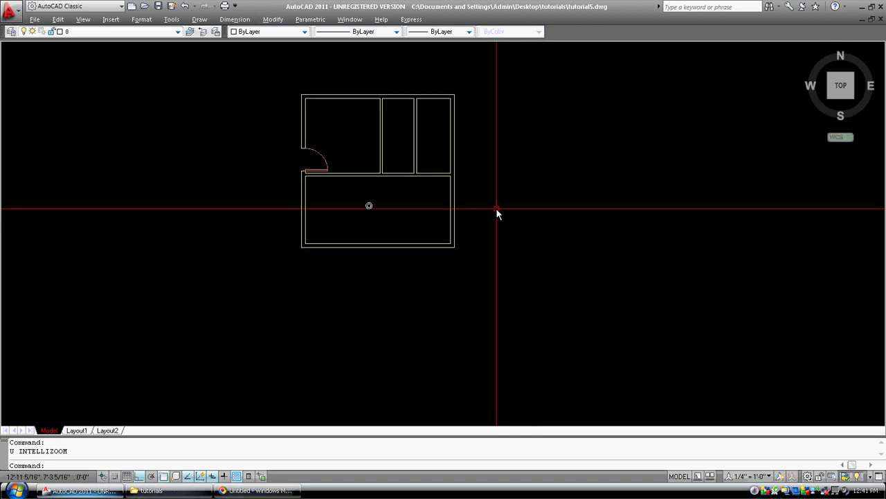
# - Stretch the plan's right-side walls 6 units to the right from the top-right corner
pyautogui.write('s')
pyautogui.press('Return')
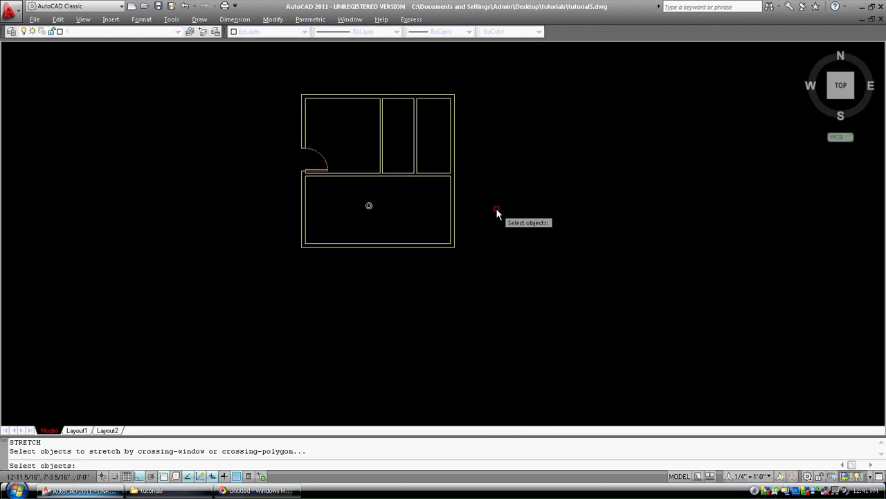
pyautogui.click(495, 252)
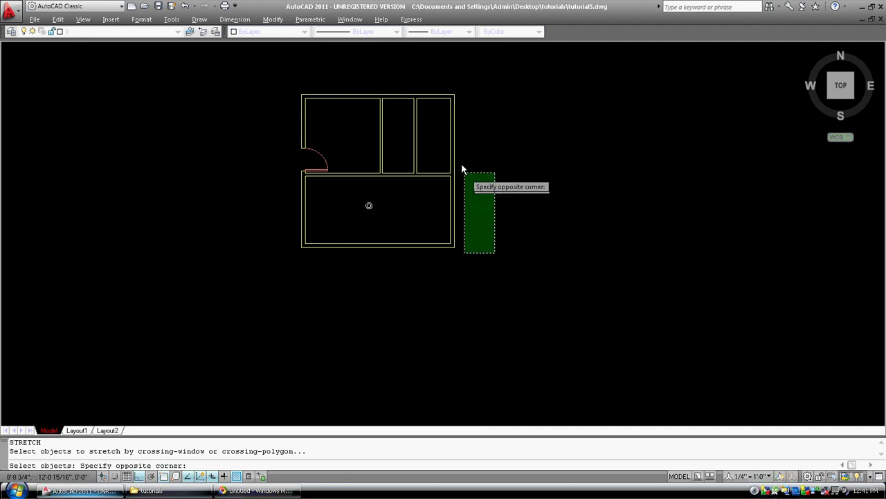
pyautogui.click(442, 86)
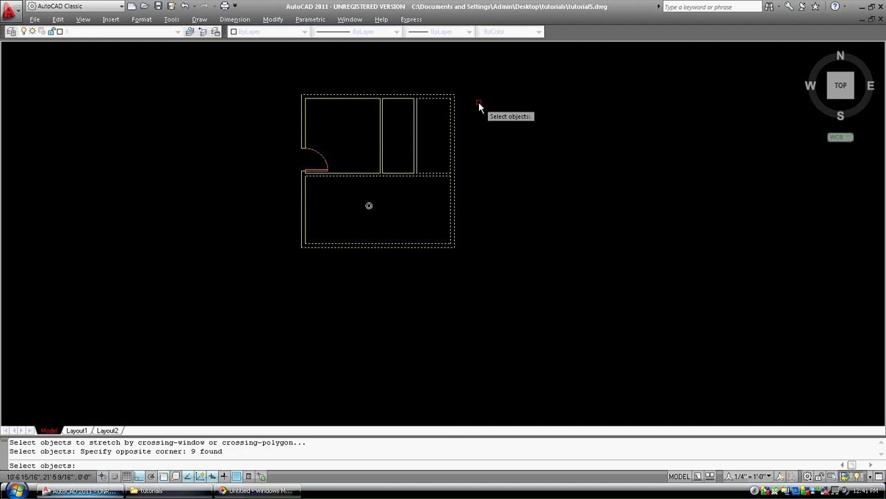
pyautogui.press('Return')
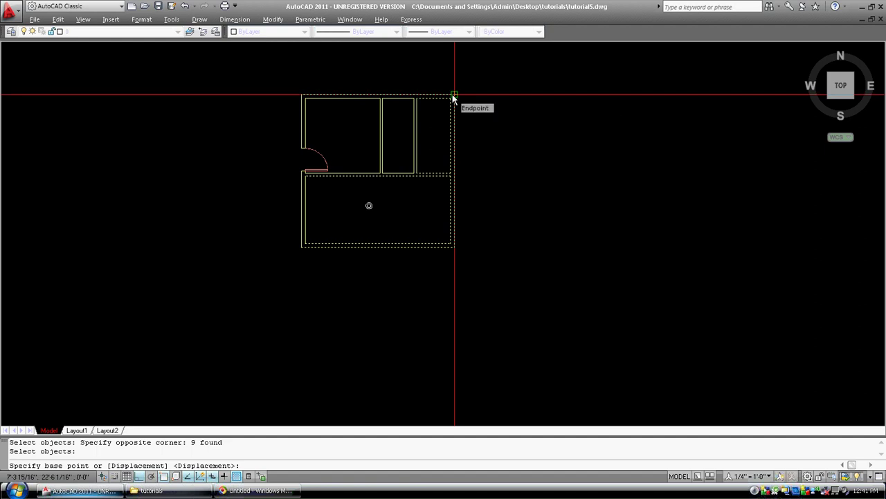
pyautogui.click(453, 97)
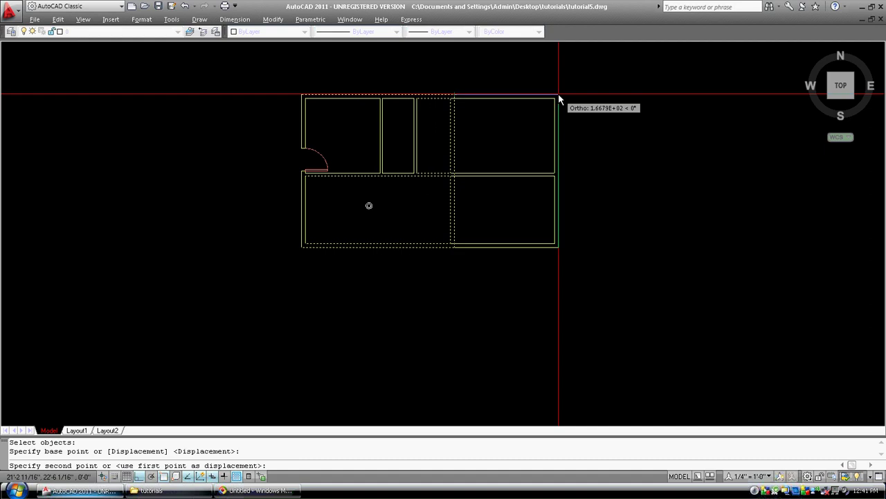
pyautogui.write('6')
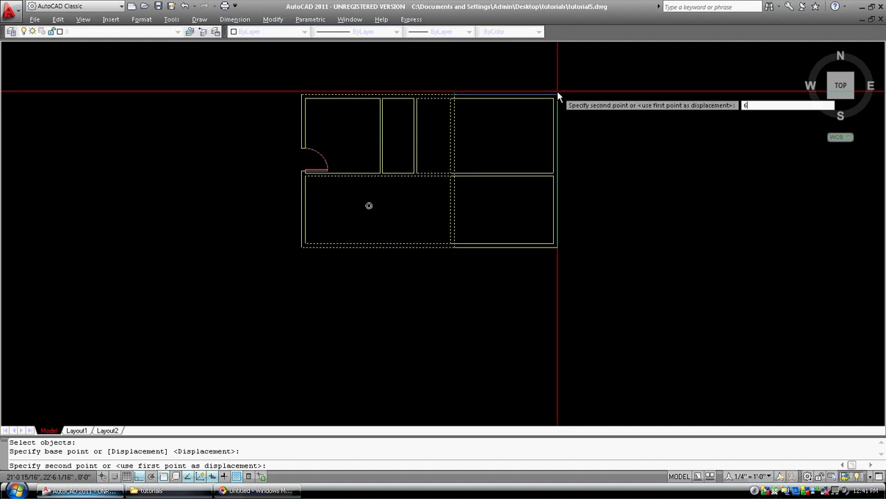
pyautogui.press('Return')
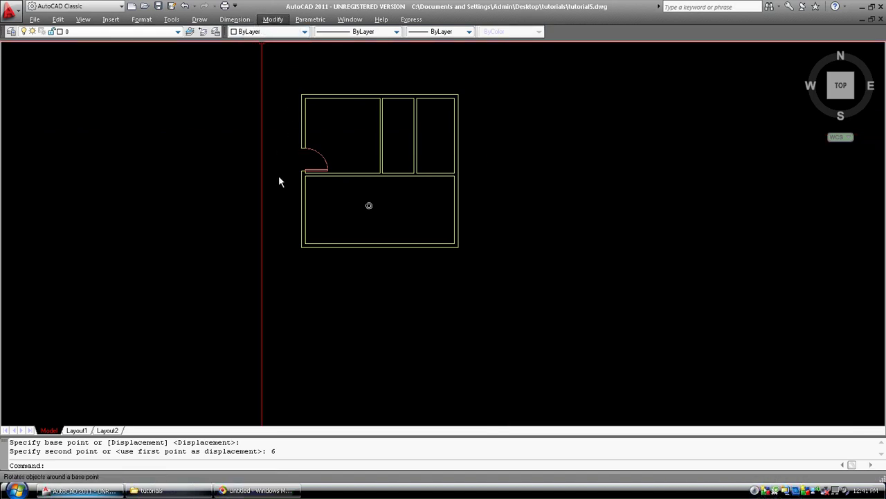
# - Scale all 27 floor-plan objects by 0.5 about the plan's lower-left corner
pyautogui.click(490, 81)
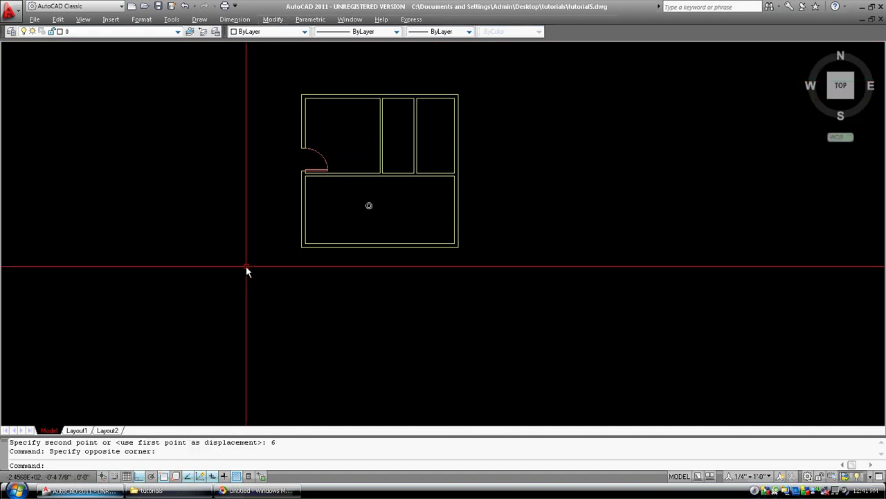
pyautogui.write('sc')
pyautogui.press('Return')
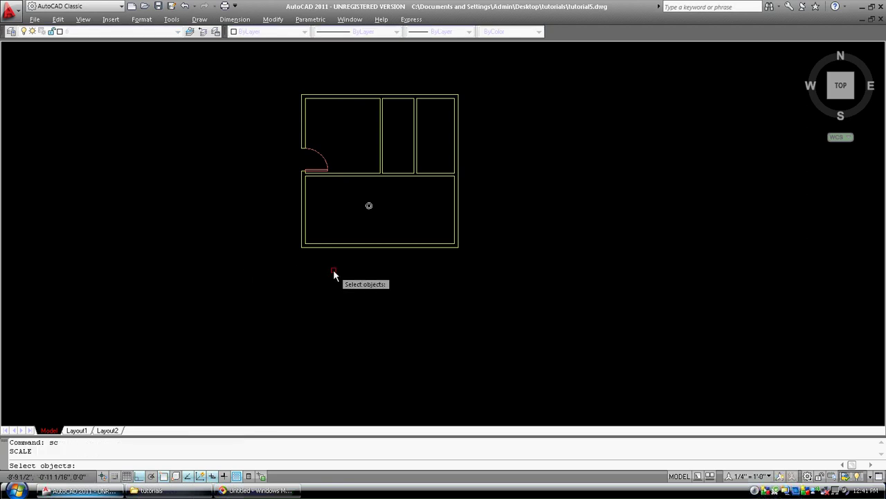
pyautogui.click(265, 271)
pyautogui.click(517, 89)
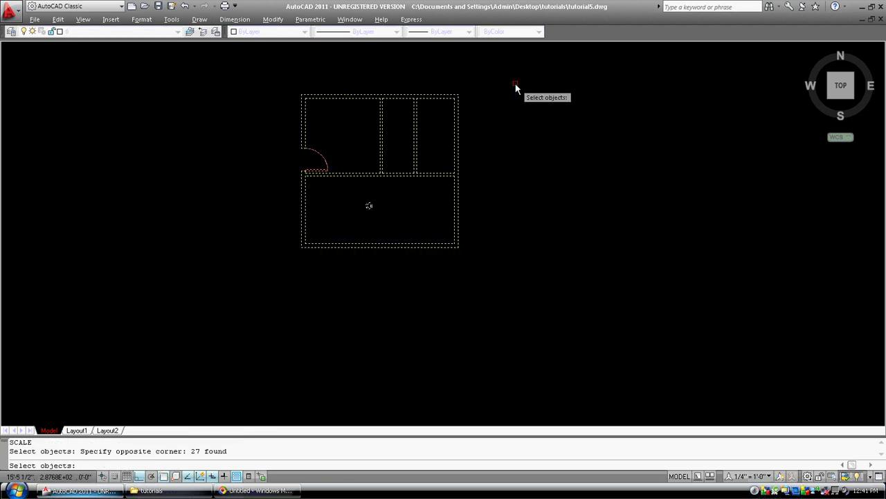
pyautogui.press('Return')
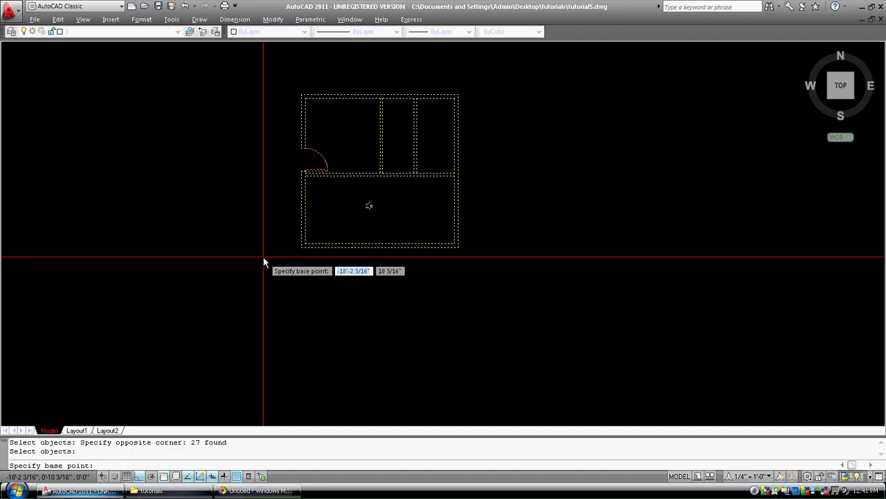
pyautogui.click(302, 250)
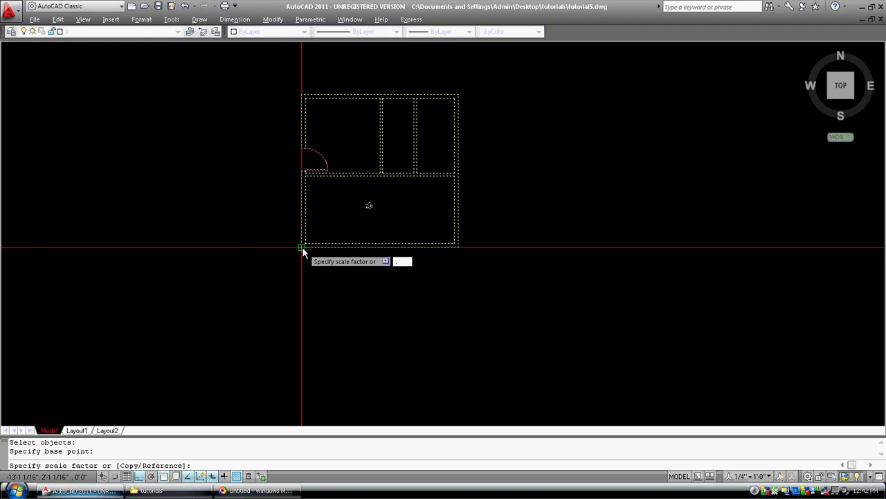
pyautogui.write('5')
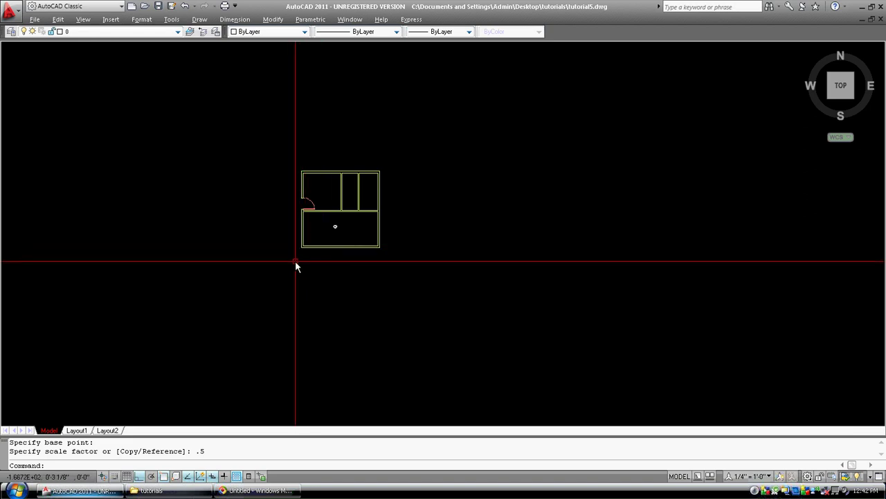
# - Zoom to the plan and measure the left-wall door opening as 1'-6" with DIST
pyautogui.write('z')
pyautogui.press('Return')
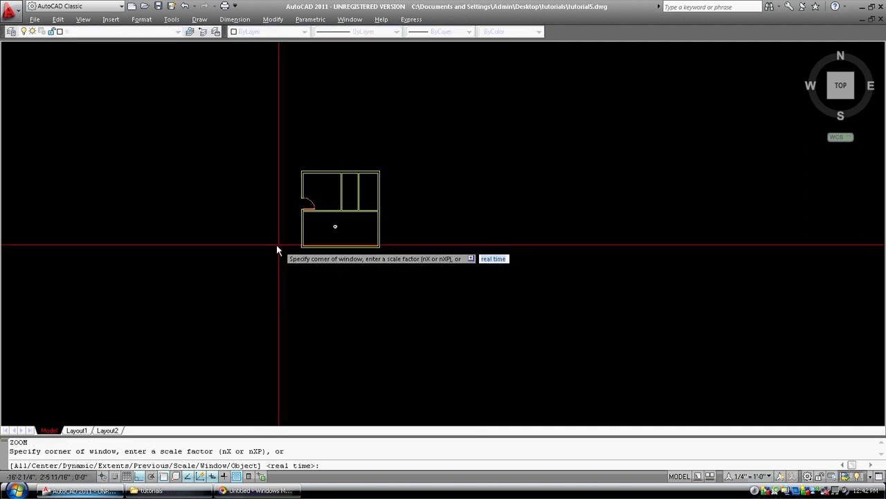
pyautogui.click(278, 245)
pyautogui.click(419, 143)
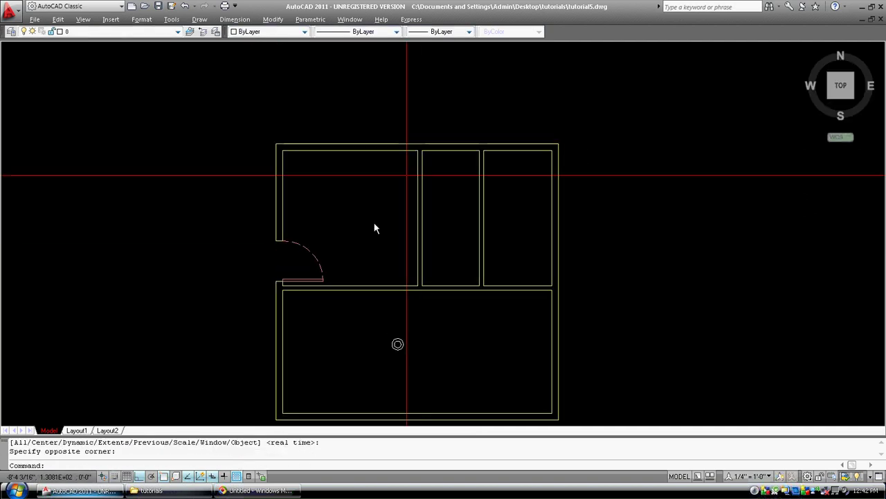
pyautogui.write('di')
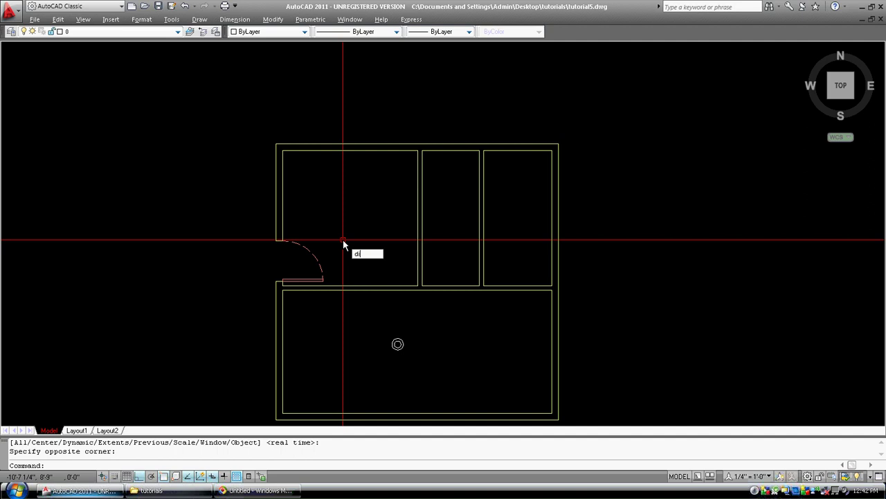
pyautogui.press('Return')
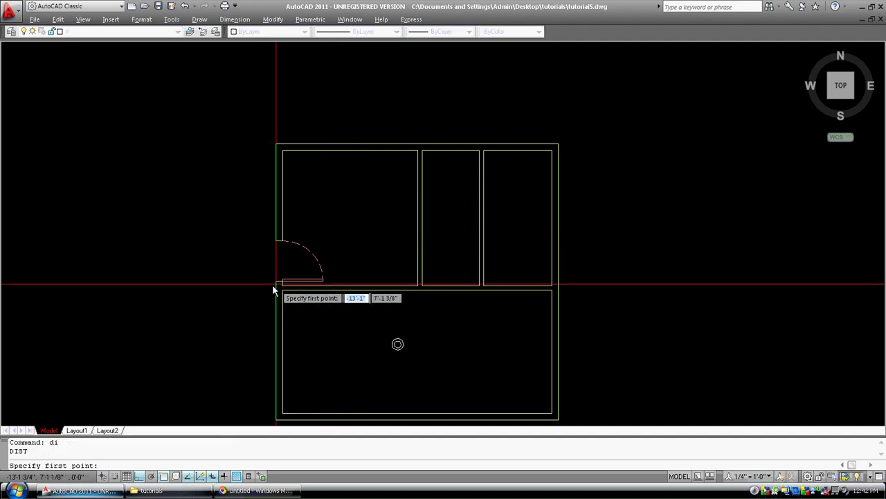
pyautogui.click(276, 281)
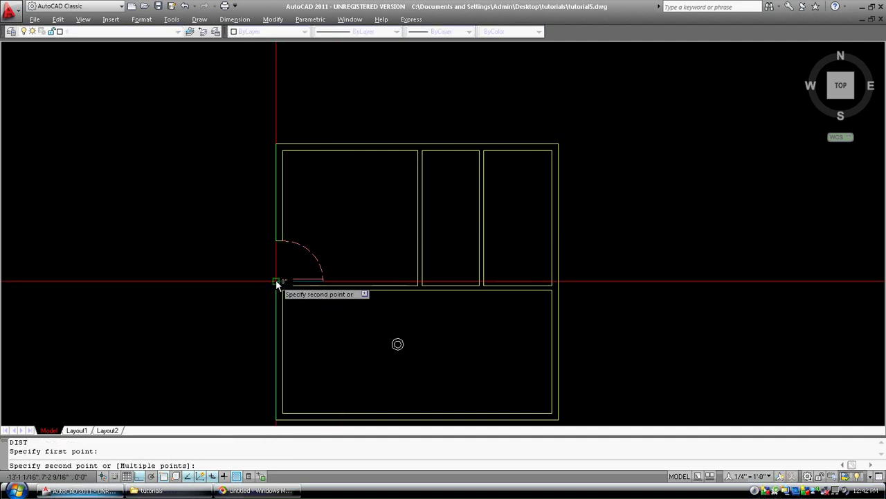
pyautogui.click(278, 241)
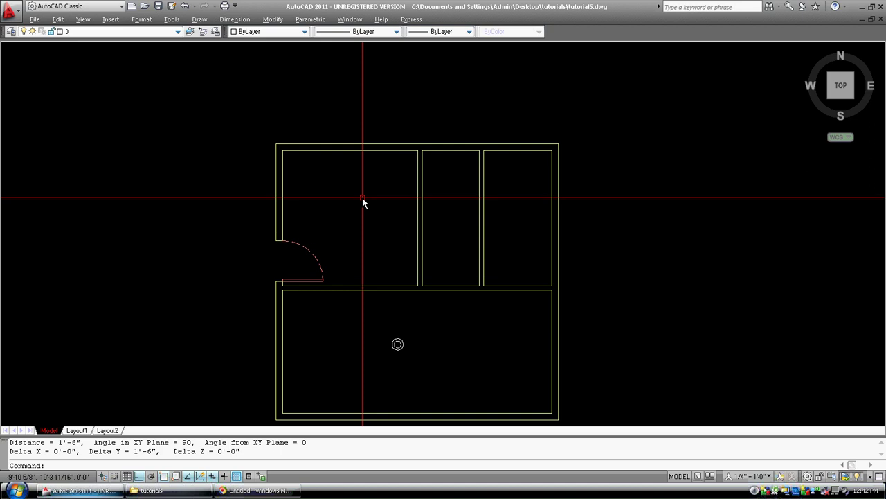
# - Undo the previous distance measurement and the zoom
pyautogui.write('u')
pyautogui.press('Return')
pyautogui.write('u')
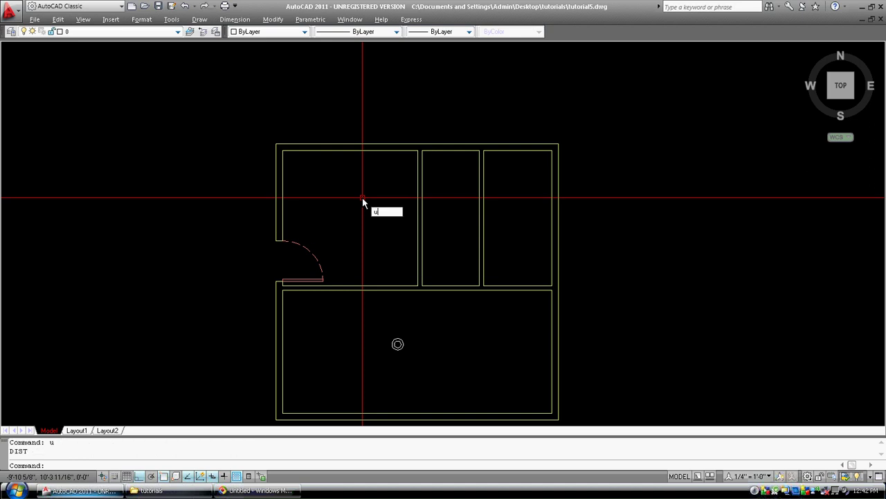
pyautogui.press('Return')
pyautogui.press('Return')
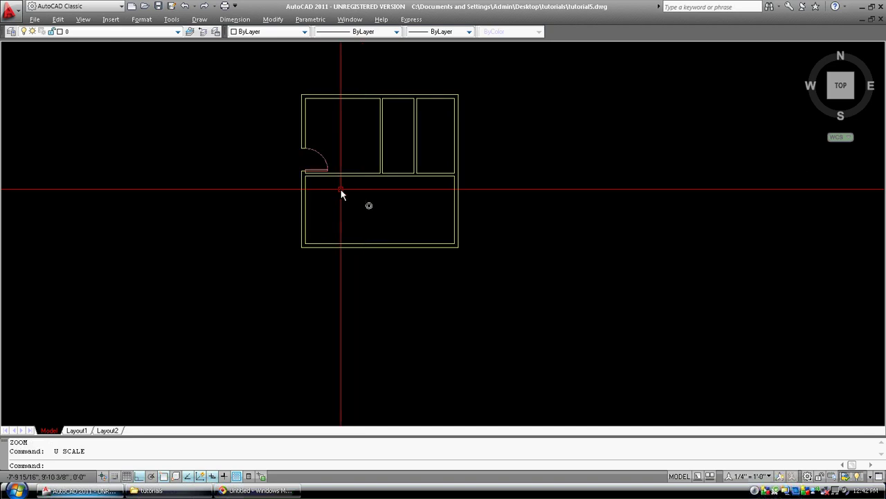
# - Measure 3'-0" from the door corner straight up the left wall
pyautogui.write('di')
pyautogui.press('Return')
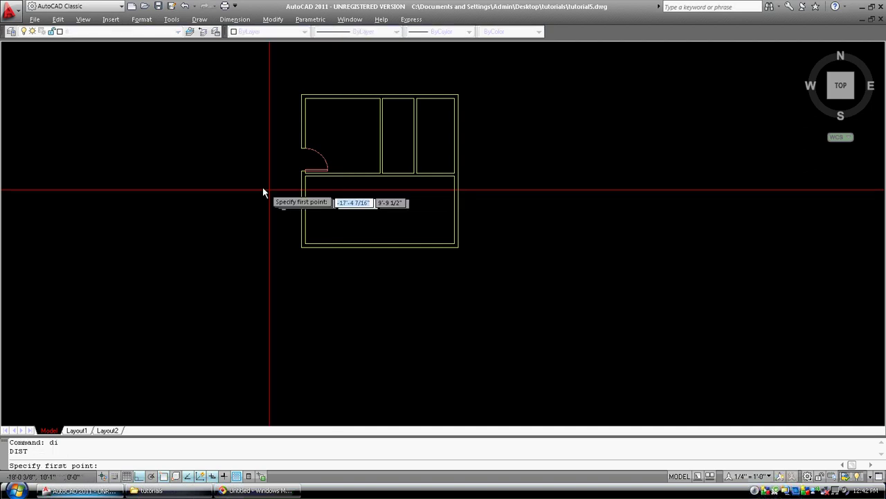
pyautogui.click(302, 170)
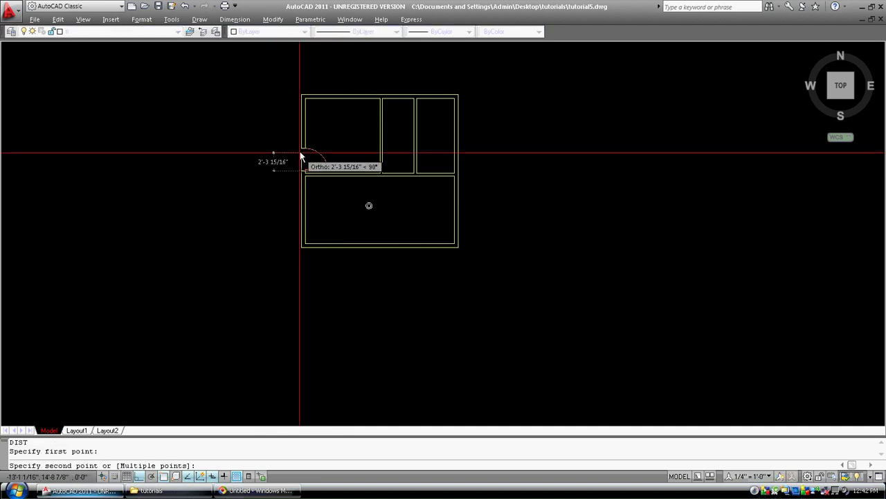
pyautogui.click(301, 147)
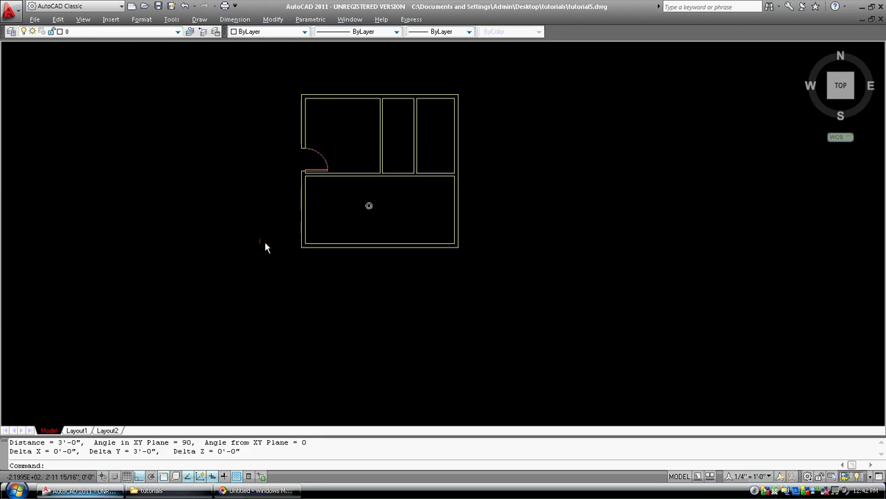
# - Start Trim from the Modify menu, pick two wall lines, then cancel
pyautogui.click(274, 20)
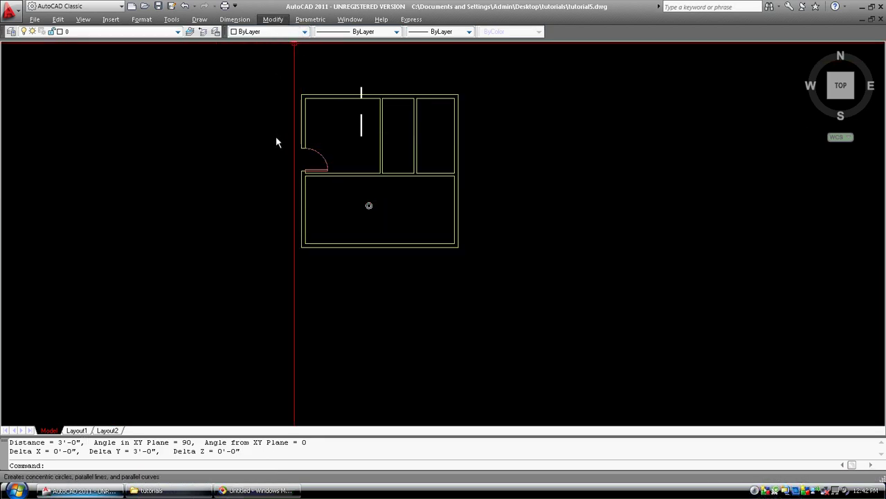
pyautogui.click(298, 232)
pyautogui.click(301, 232)
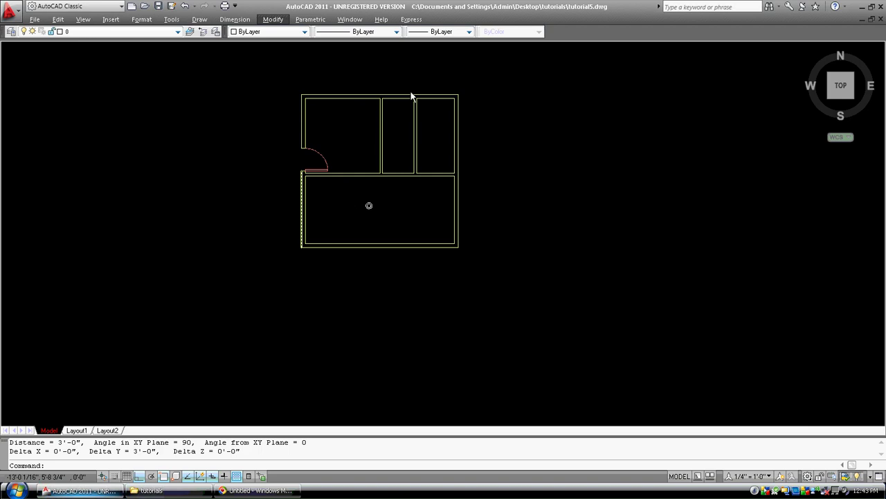
pyautogui.click(339, 175)
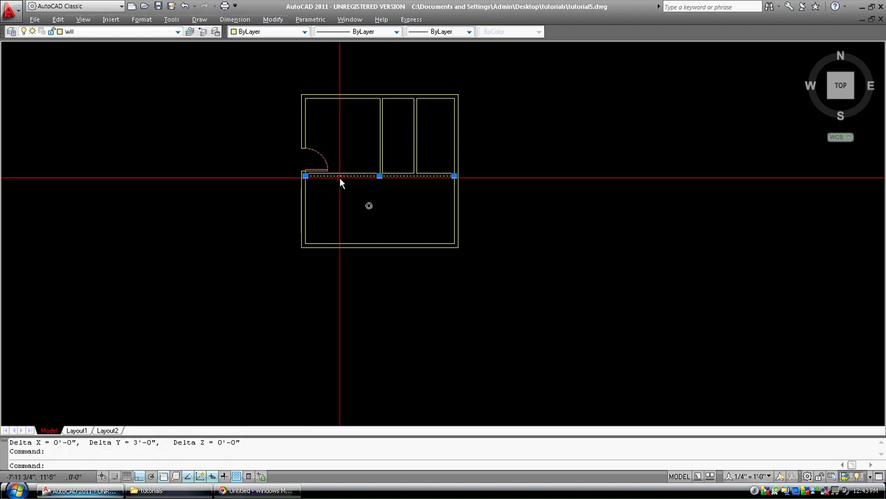
pyautogui.press('Escape')
pyautogui.press('Escape')
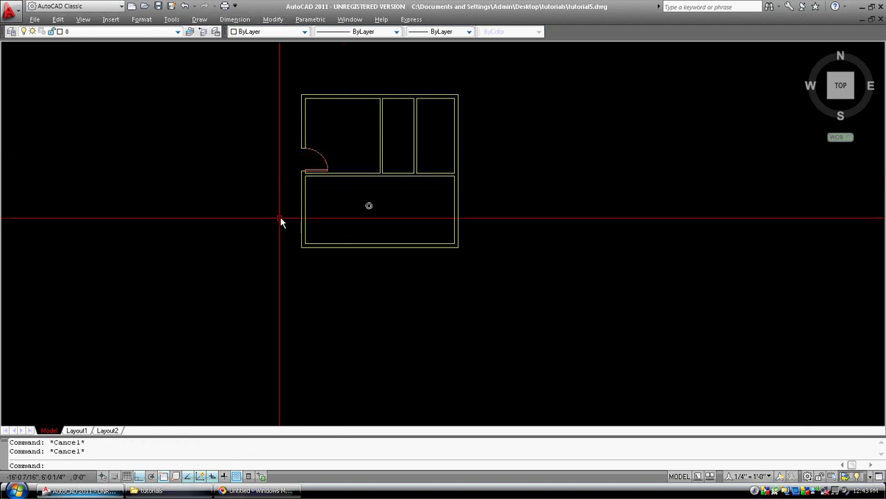
pyautogui.write('z')
pyautogui.press('Return')
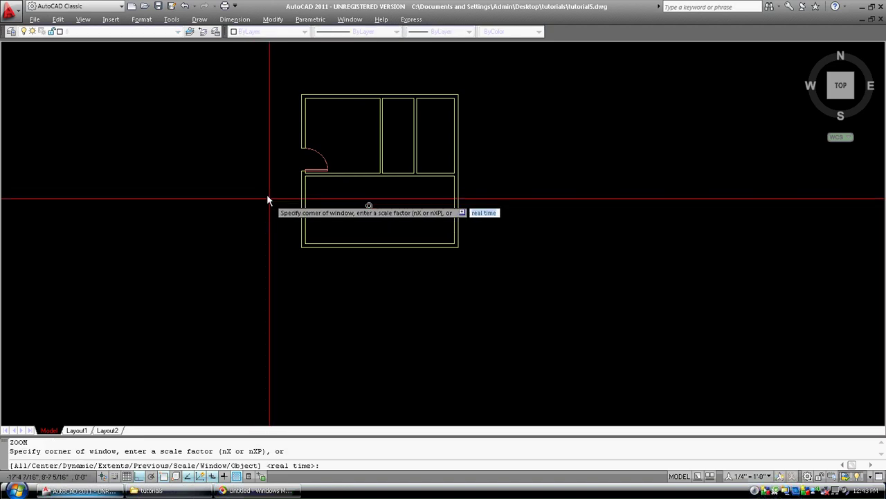
pyautogui.click(266, 194)
pyautogui.click(504, 74)
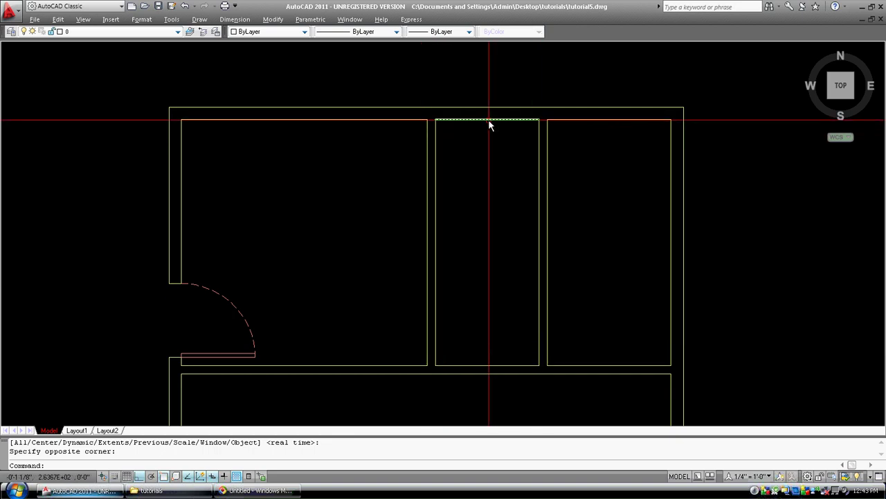
pyautogui.write('l')
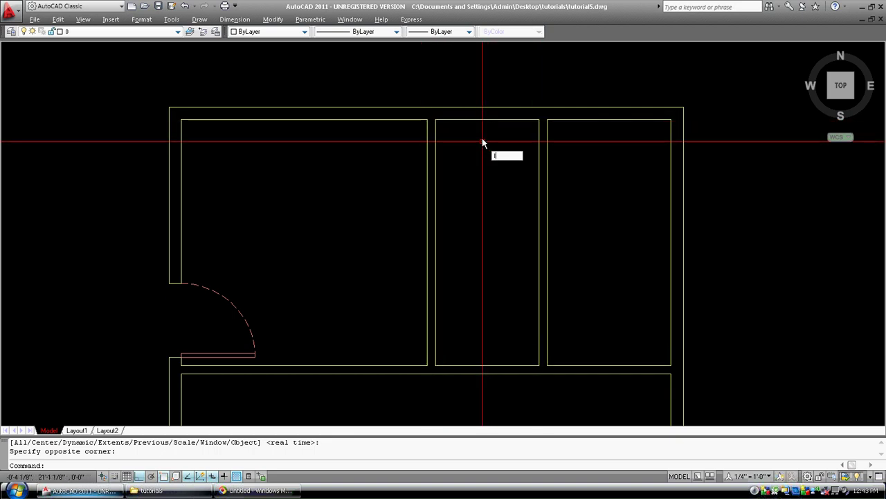
pyautogui.press('Return')
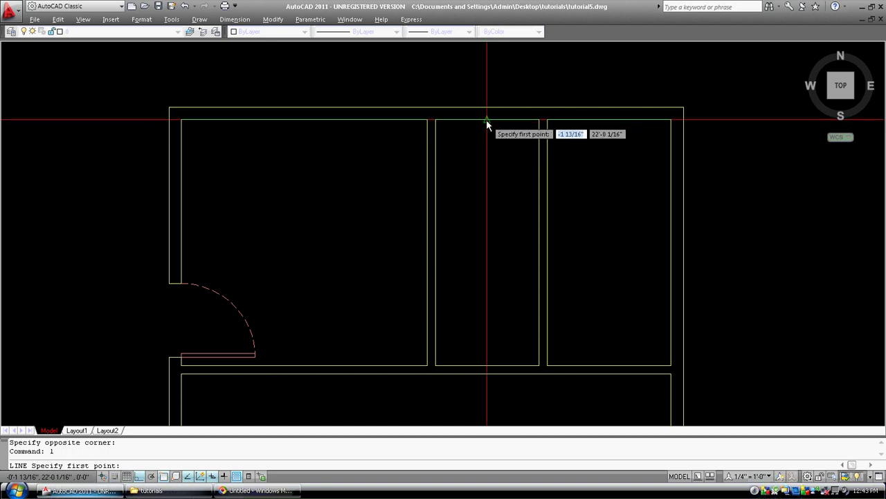
pyautogui.click(488, 120)
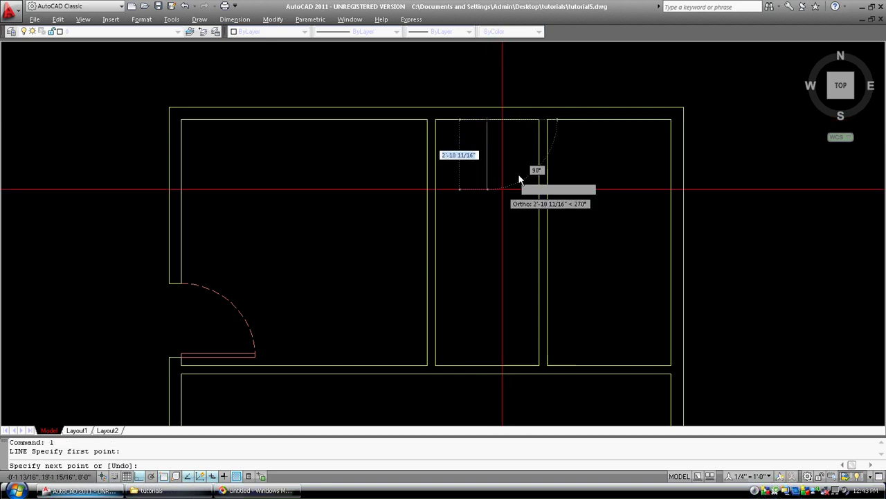
pyautogui.press('Escape')
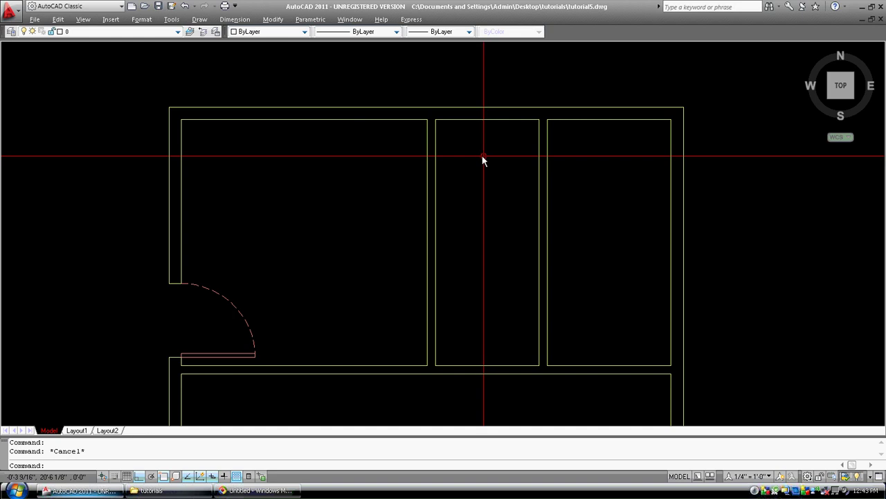
pyautogui.scroll(-4, 477, 154)
pyautogui.scroll(2, 418, 245)
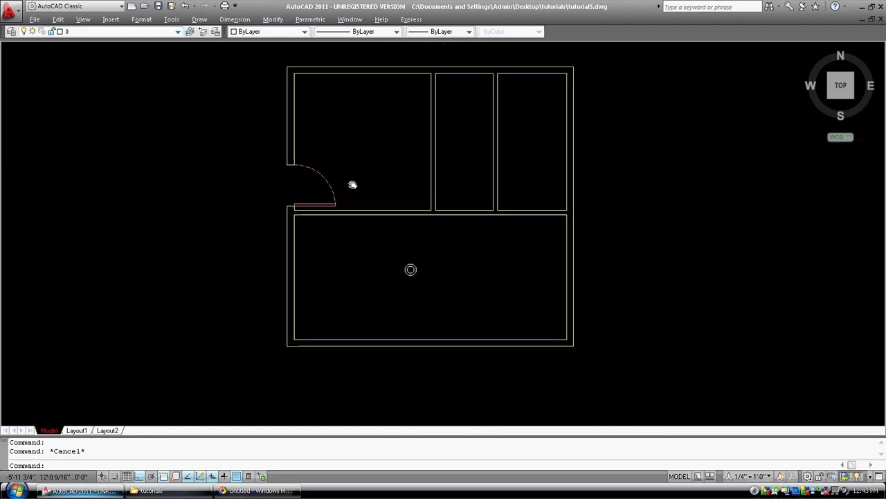
# - Zoom in on the bottom room and inspect its lower inner wall line
pyautogui.write('z')
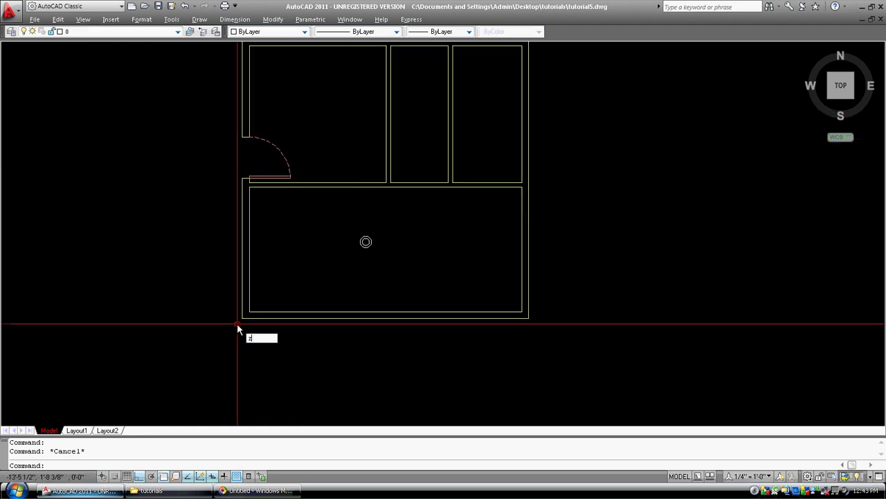
pyautogui.press('Return')
pyautogui.click(206, 344)
pyautogui.click(586, 249)
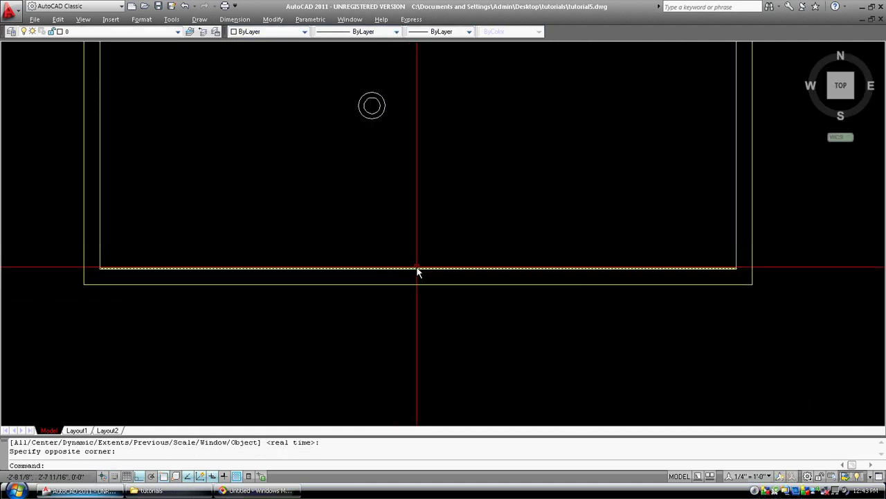
pyautogui.click(408, 271)
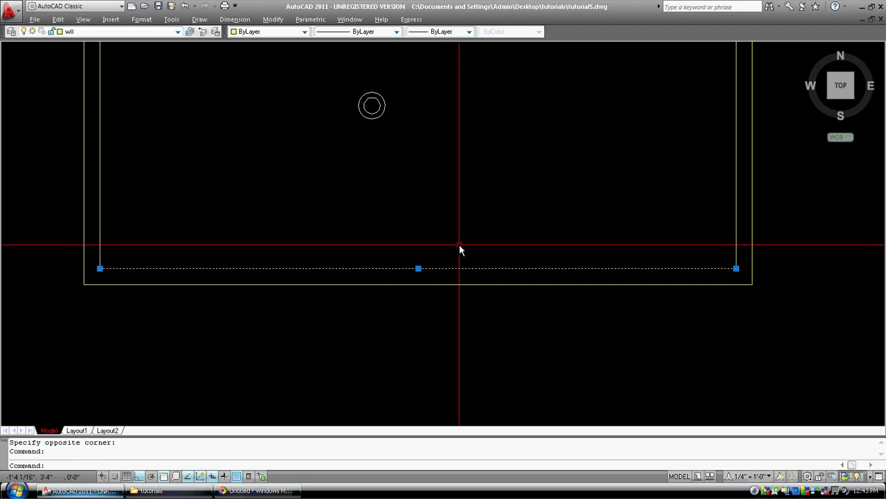
pyautogui.press('Escape')
# - Break the bottom room's lower inner wall line at its midpoint using BREAK's First option
pyautogui.write('br')
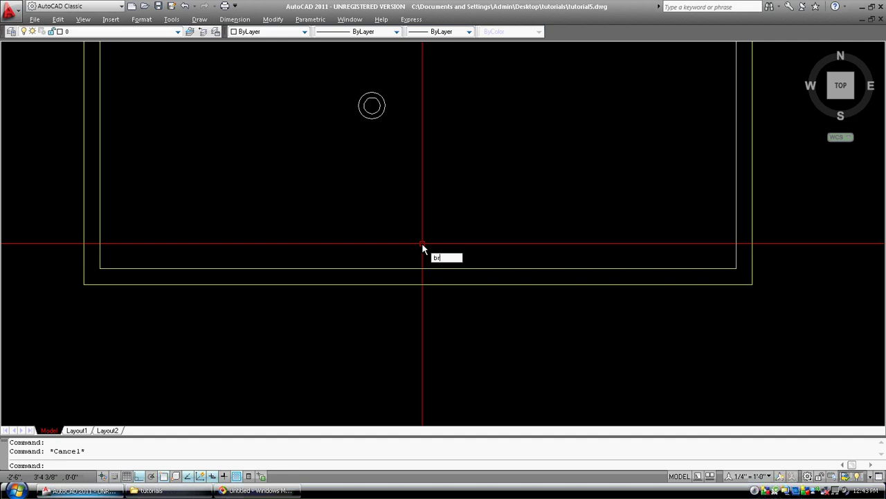
pyautogui.press('Return')
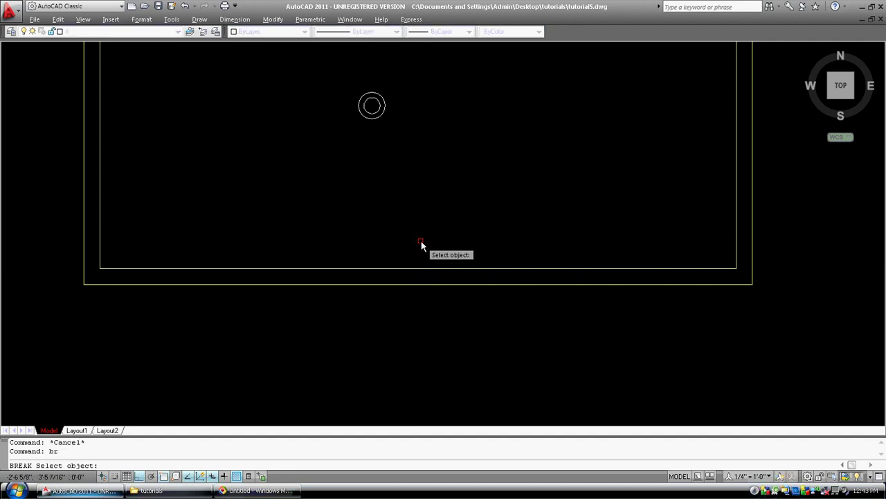
pyautogui.click(396, 268)
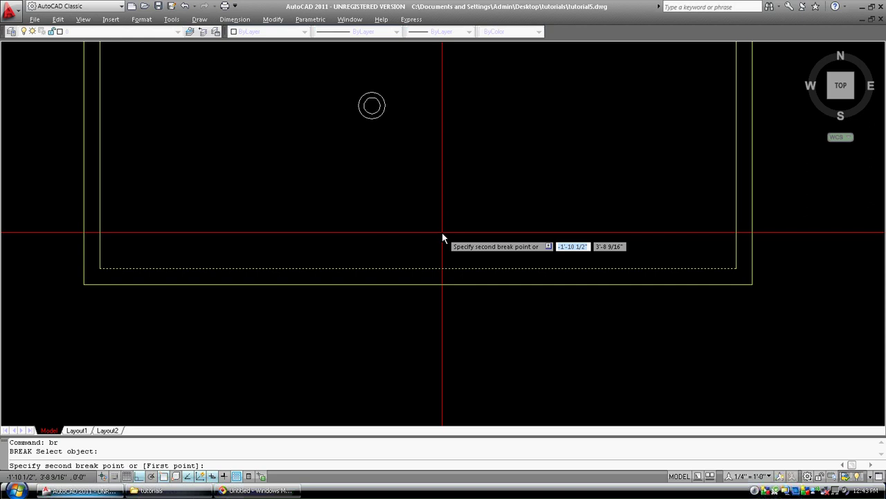
pyautogui.write('f')
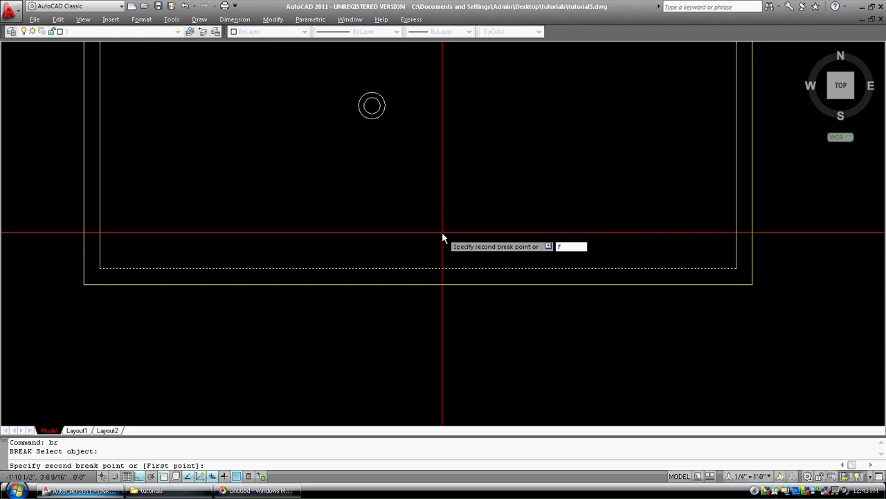
pyautogui.press('Return')
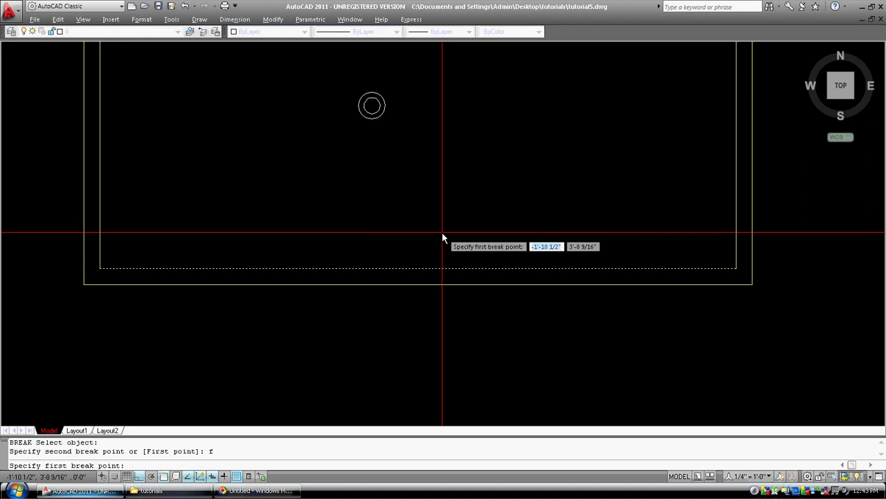
pyautogui.click(419, 269)
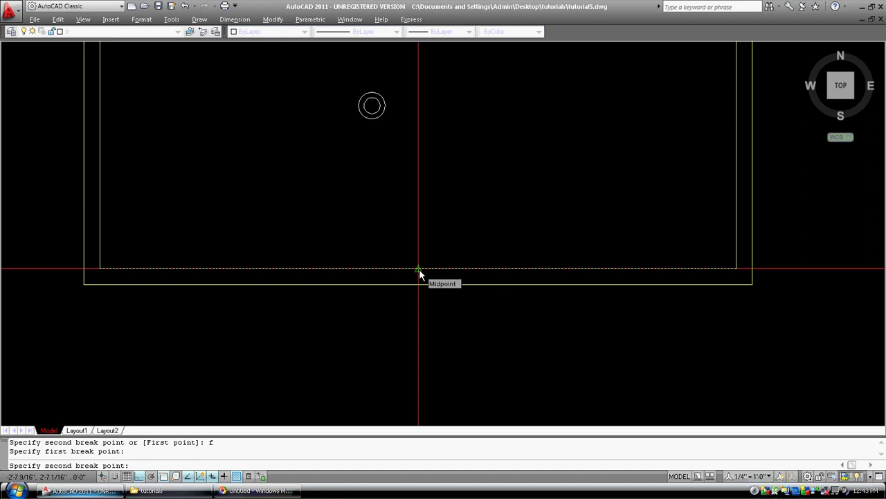
pyautogui.click(418, 268)
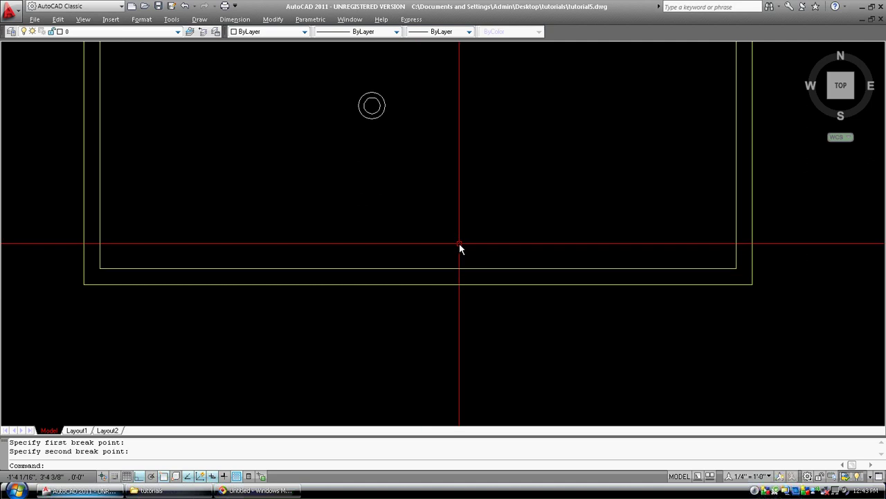
# - Select each half of the broken line to confirm the split
pyautogui.click(346, 269)
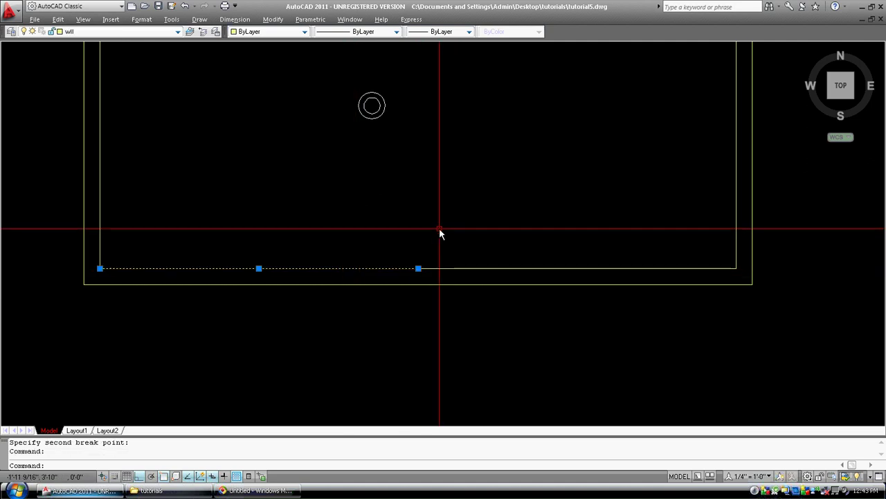
pyautogui.press('Escape')
pyautogui.press('Escape')
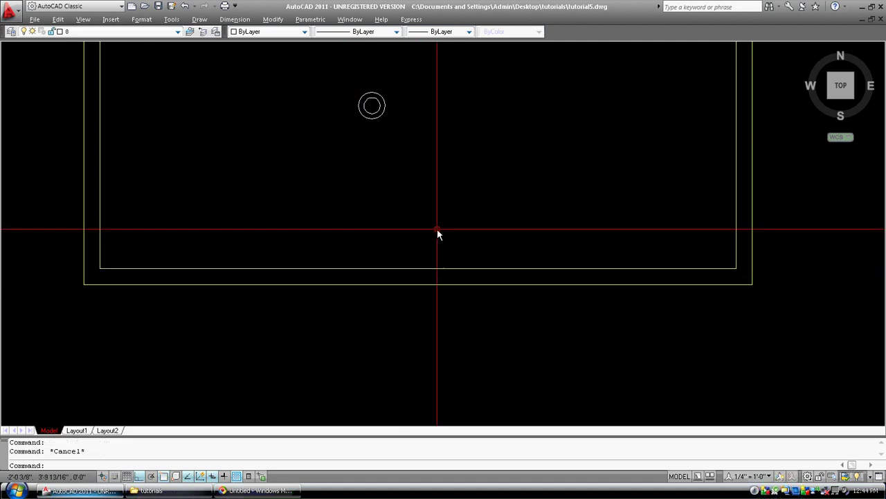
pyautogui.click(499, 269)
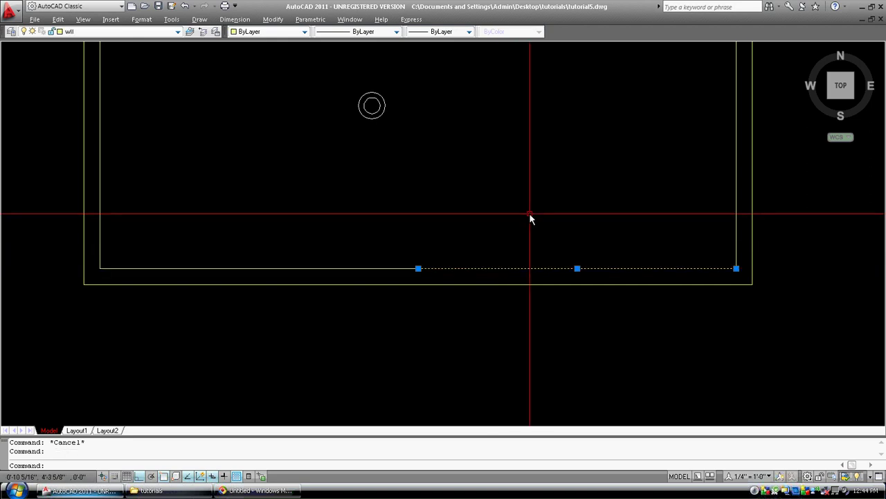
pyautogui.press('Escape')
pyautogui.press('Escape')
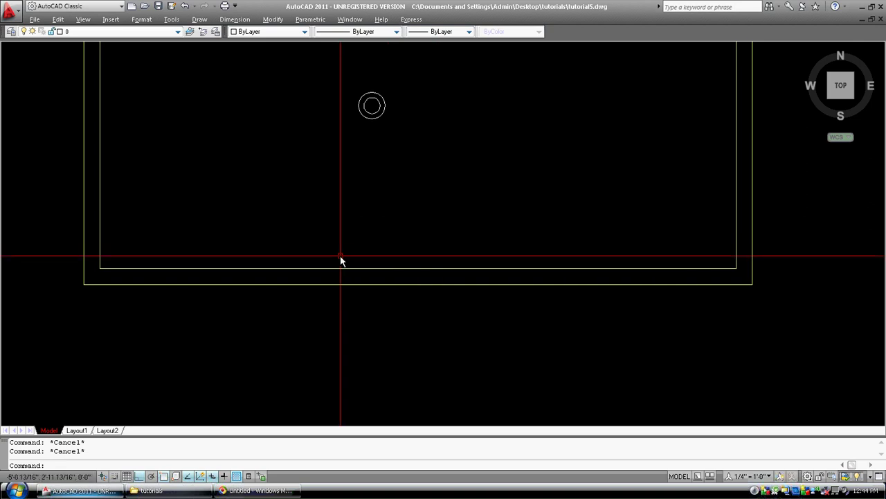
# - Divide the bottom outer wall line into 4 equal segments with DIV, then check it
pyautogui.write('div')
pyautogui.press('Return')
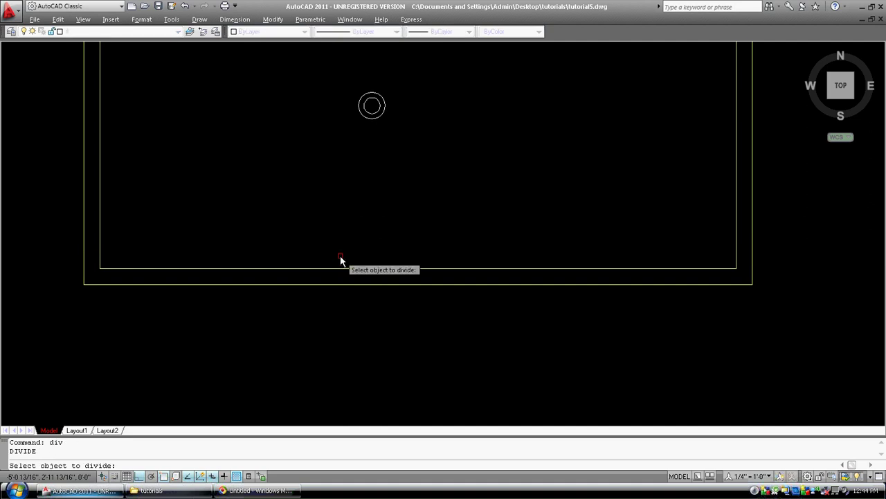
pyautogui.click(306, 284)
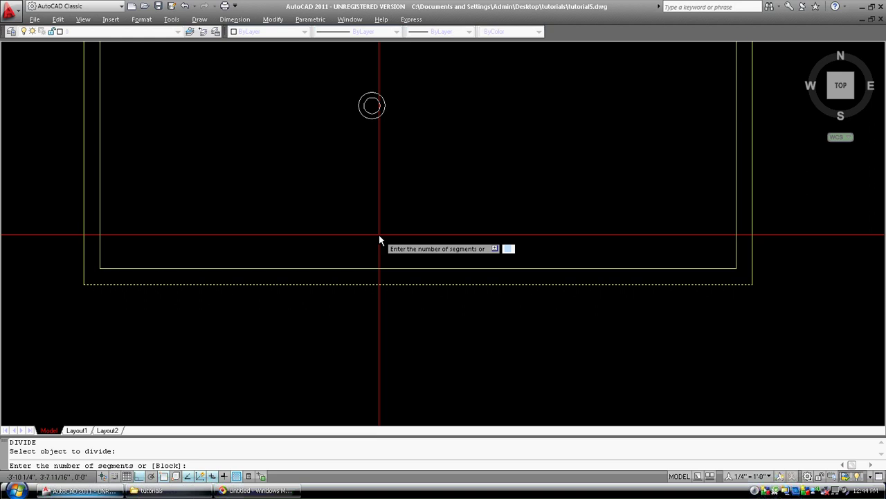
pyautogui.write('4')
pyautogui.press('Return')
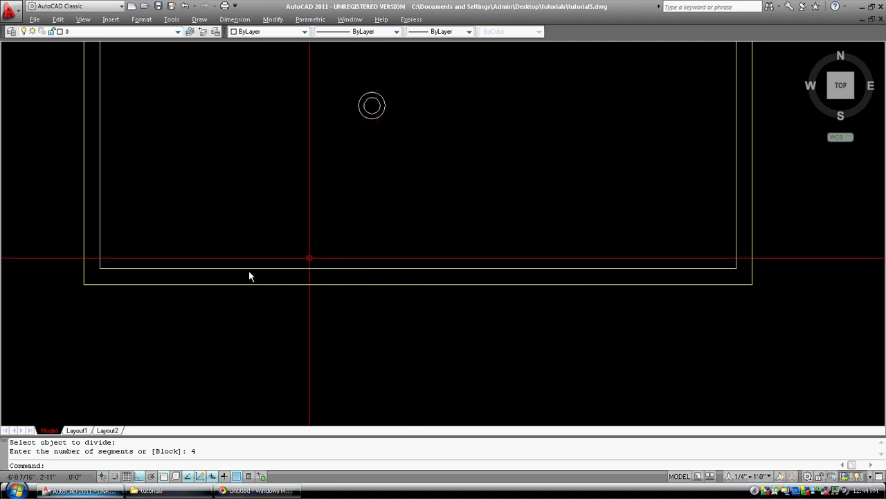
pyautogui.click(126, 284)
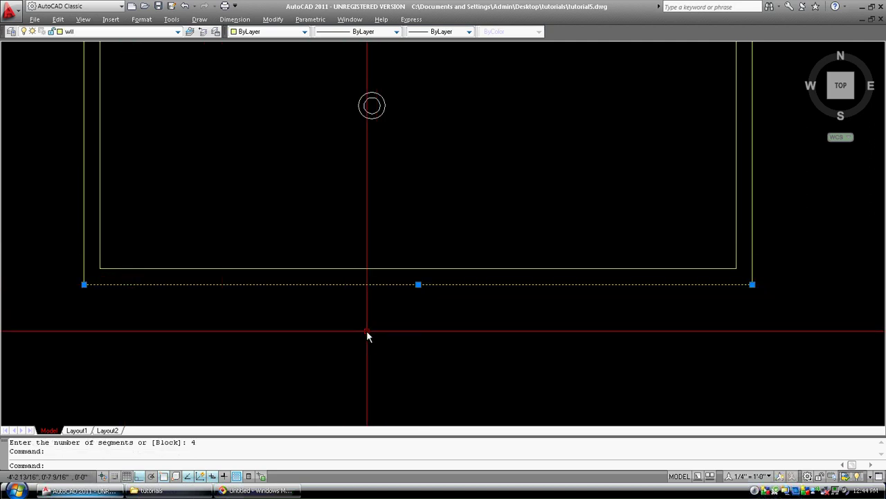
pyautogui.press('Escape')
pyautogui.press('Escape')
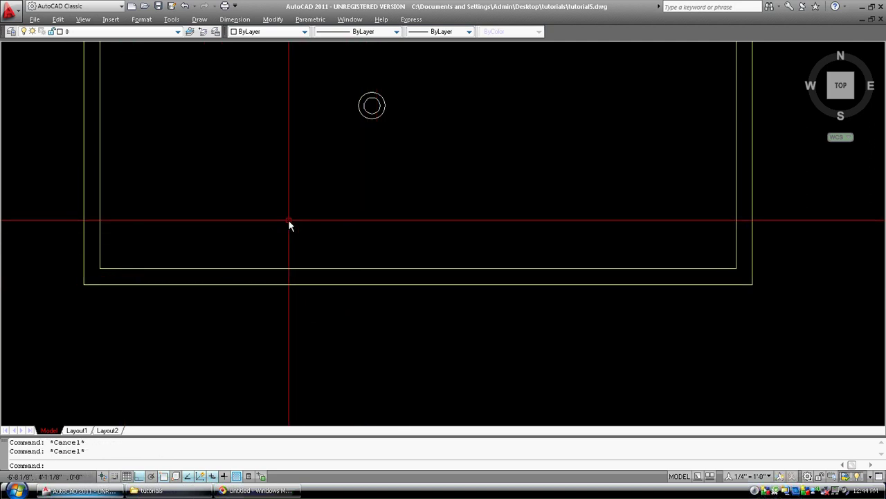
# - Use DDPTYPE to set the point style to plus markers, 5 units in absolute units
pyautogui.write('ddptype')
pyautogui.press('Return')
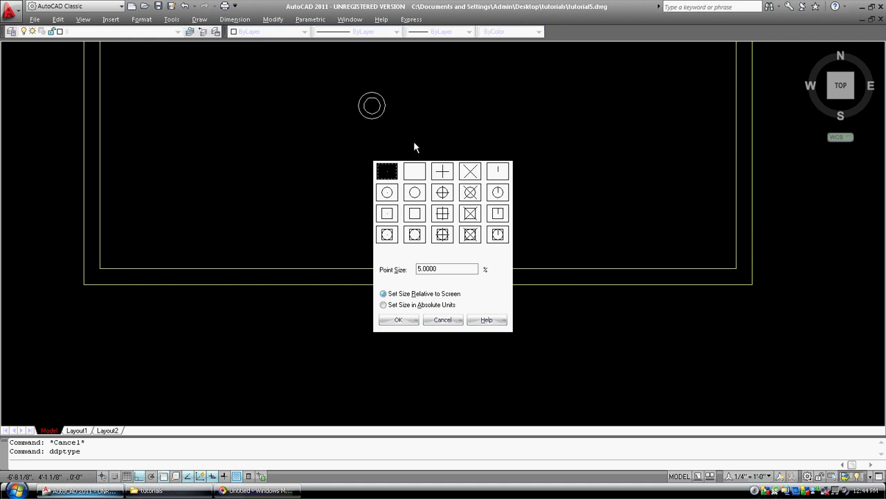
pyautogui.click(444, 172)
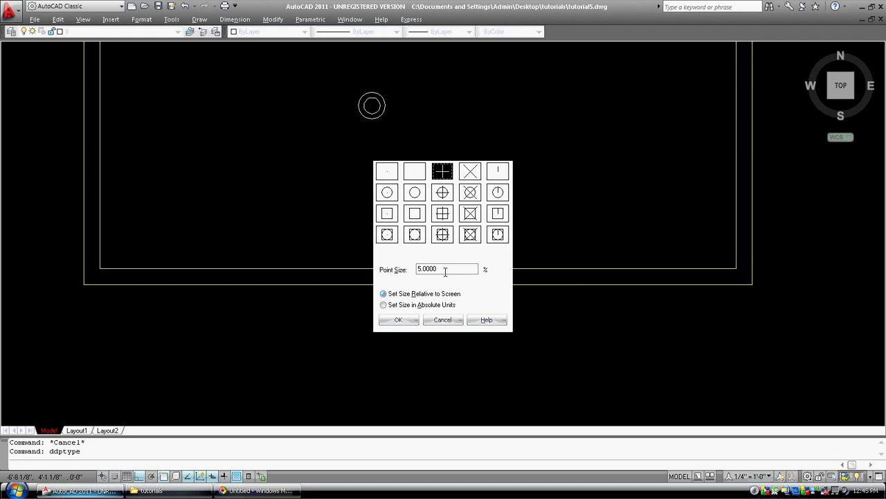
pyautogui.click(385, 305)
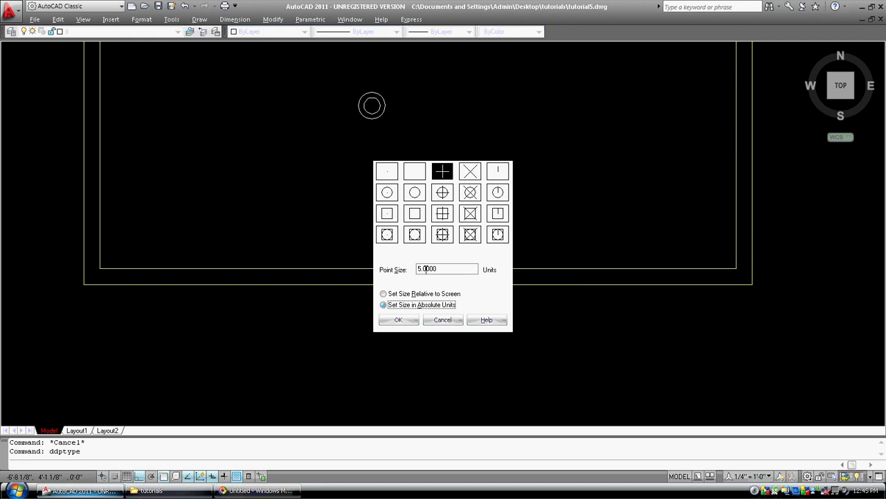
pyautogui.click(394, 319)
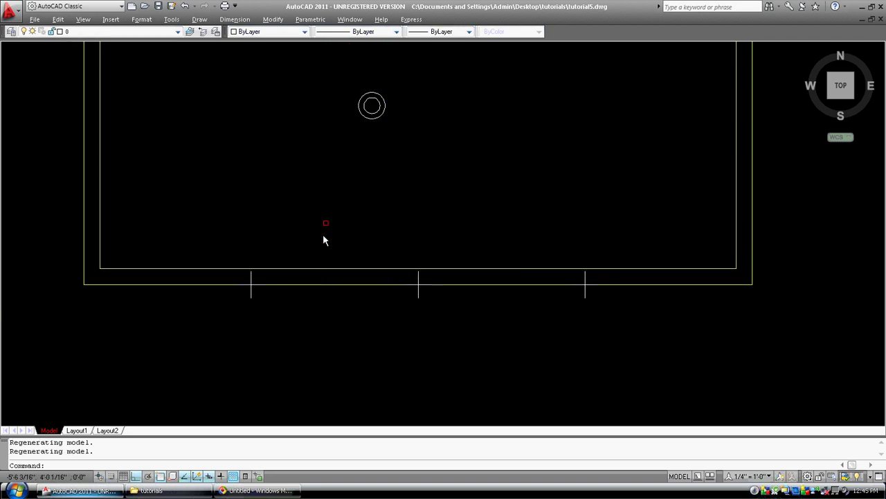
# - Draw a vertical line straight up from the leftmost division point on the bottom wall
pyautogui.click(250, 284)
pyautogui.press('Escape')
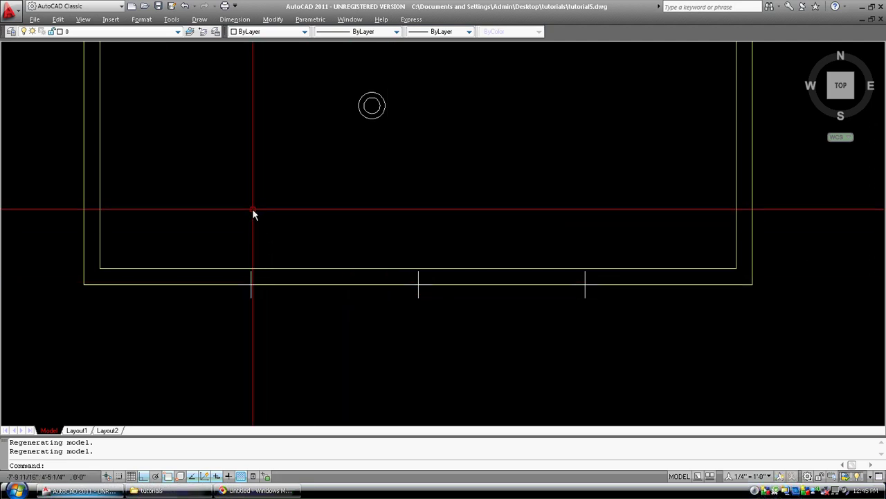
pyautogui.write('l')
pyautogui.press('Return')
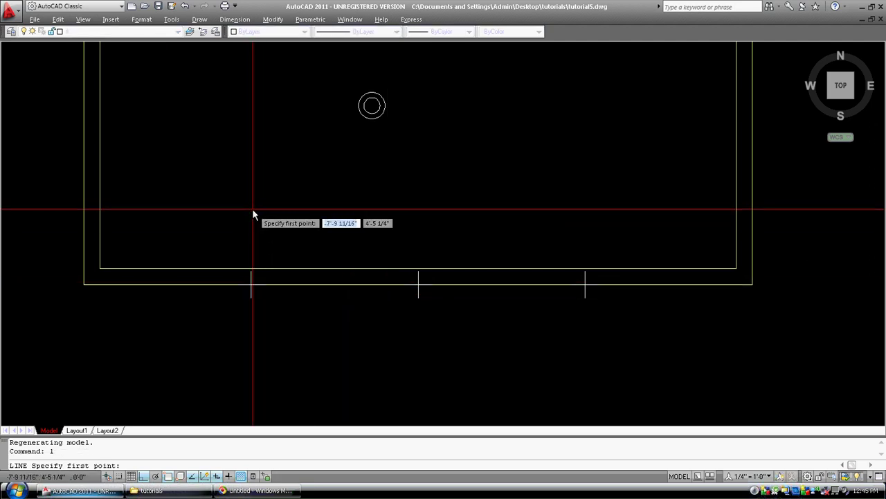
pyautogui.click(252, 283)
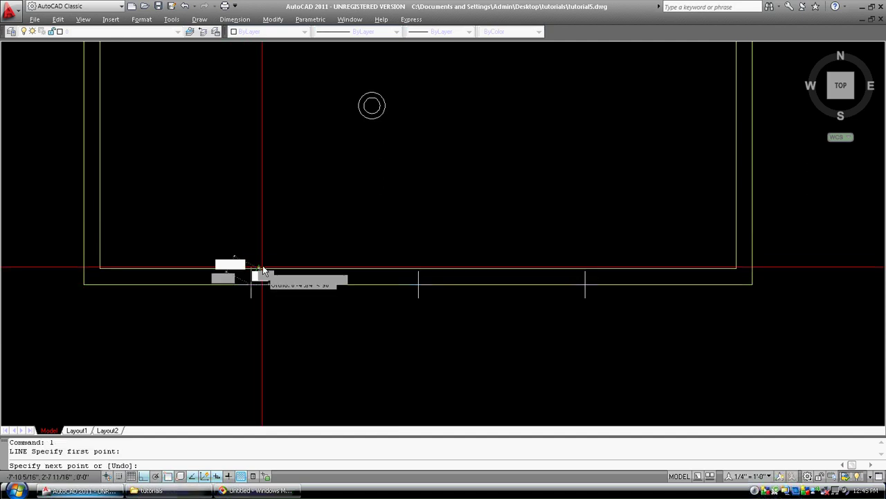
pyautogui.click(259, 196)
pyautogui.press('Escape')
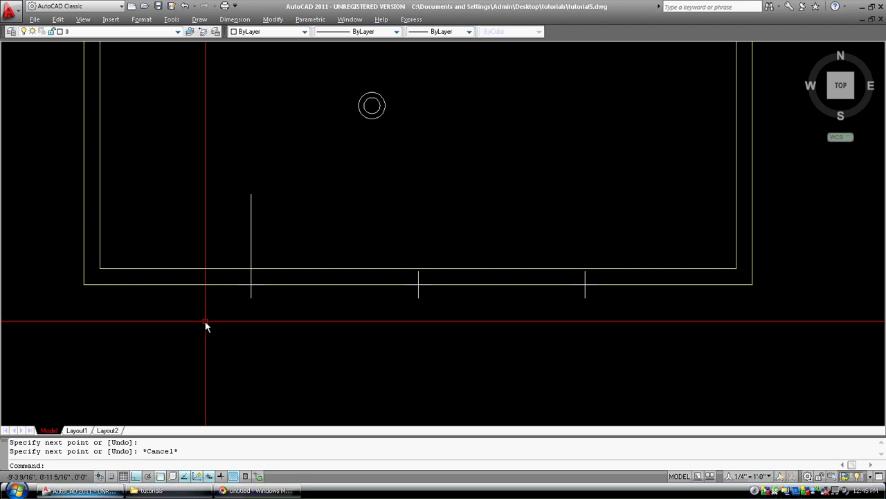
pyautogui.write('e')
pyautogui.press('Return')
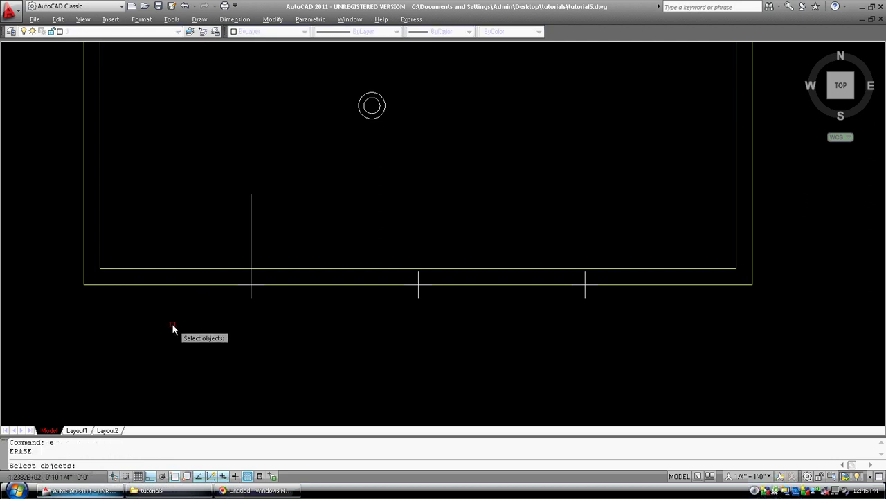
# - Window-select the three division-point markers, add the vertical line, and erase all four objects
pyautogui.click(173, 323)
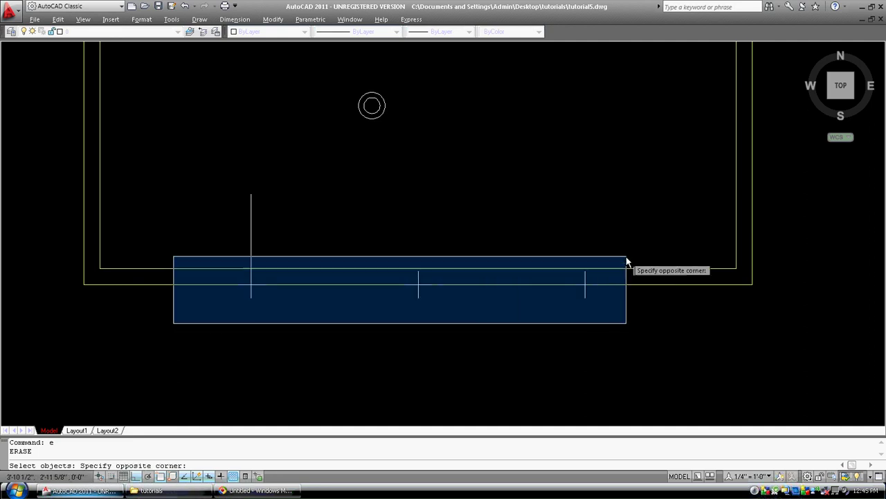
pyautogui.click(632, 220)
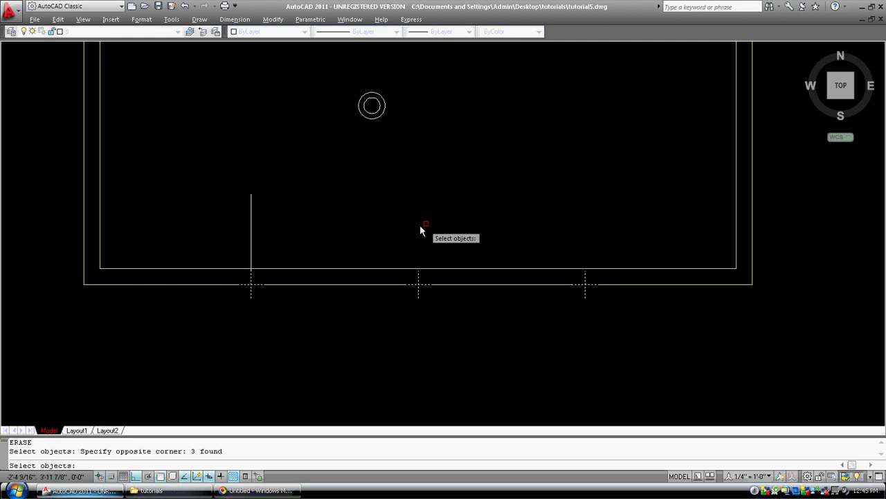
pyautogui.click(258, 228)
pyautogui.click(229, 211)
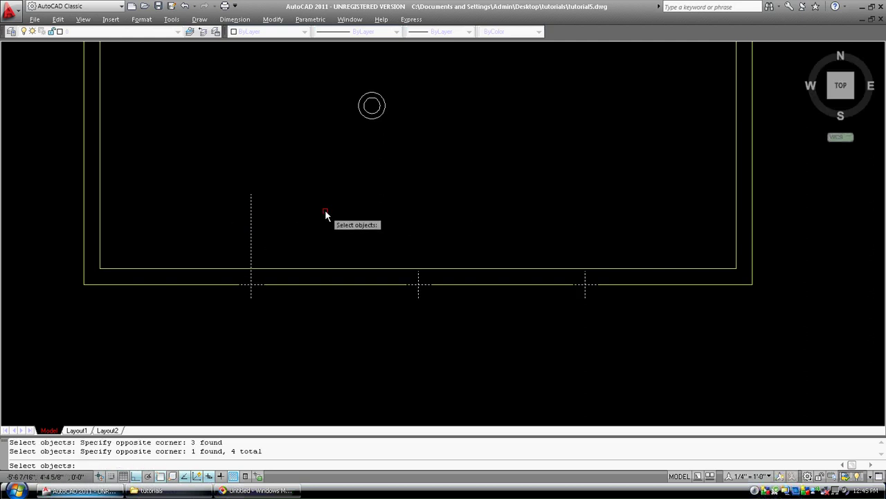
pyautogui.press('Return')
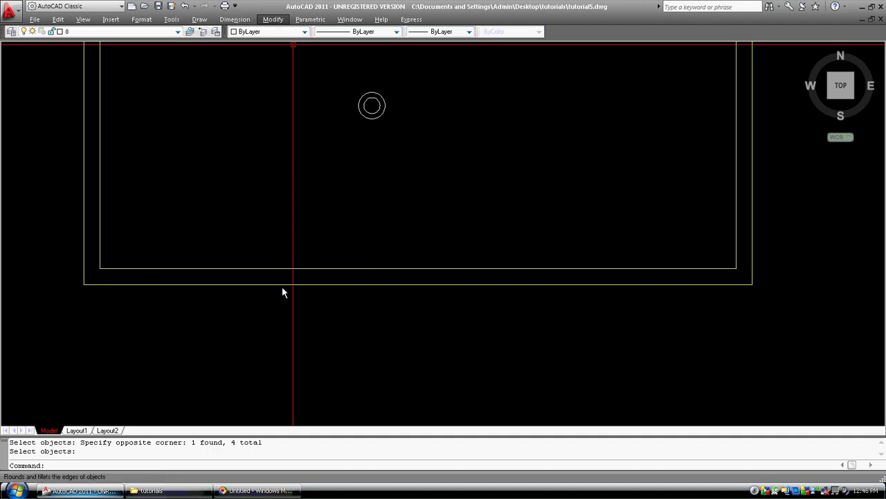
pyautogui.moveTo(314, 310)
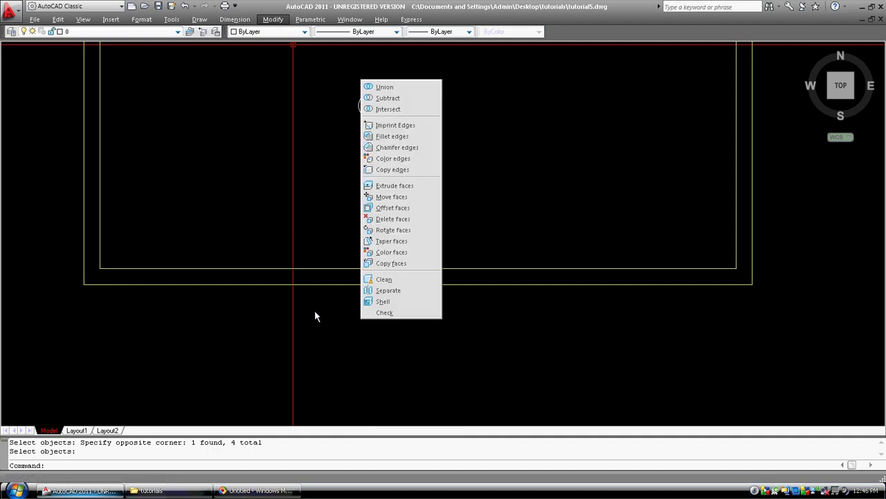
pyautogui.click(231, 78)
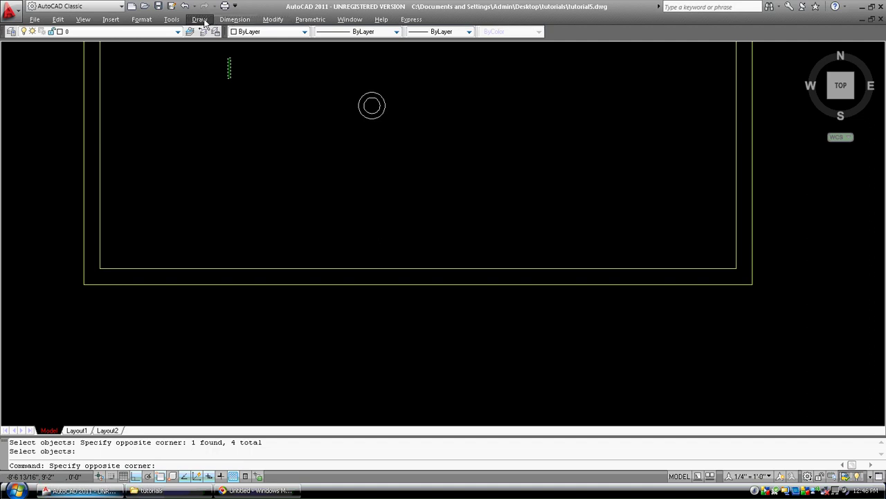
pyautogui.click(202, 20)
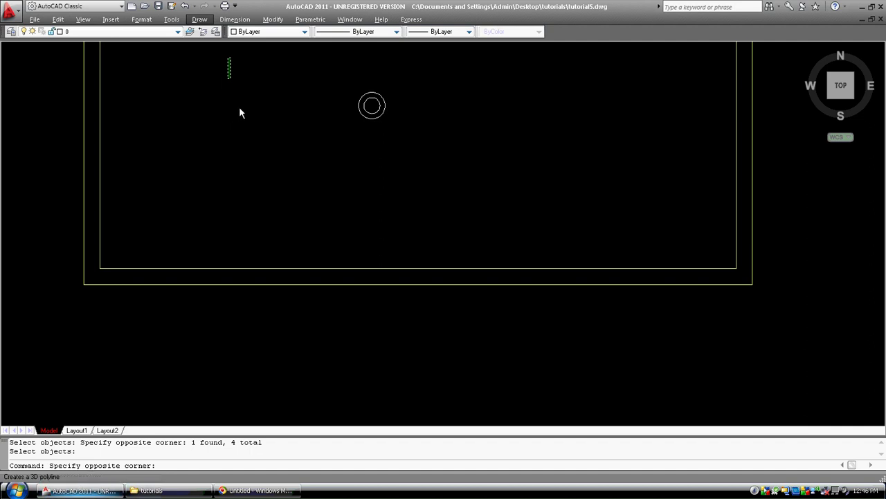
pyautogui.moveTo(243, 177)
pyautogui.moveTo(217, 199)
pyautogui.moveTo(216, 218)
pyautogui.click(150, 103)
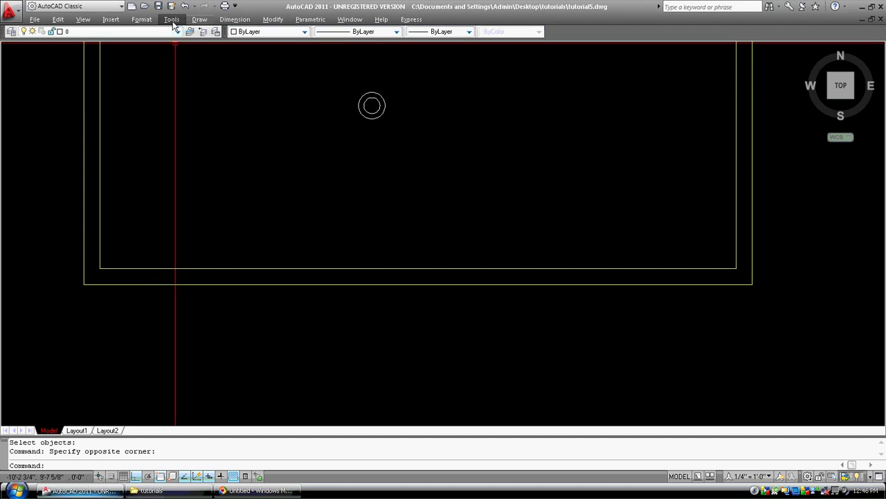
pyautogui.click(172, 19)
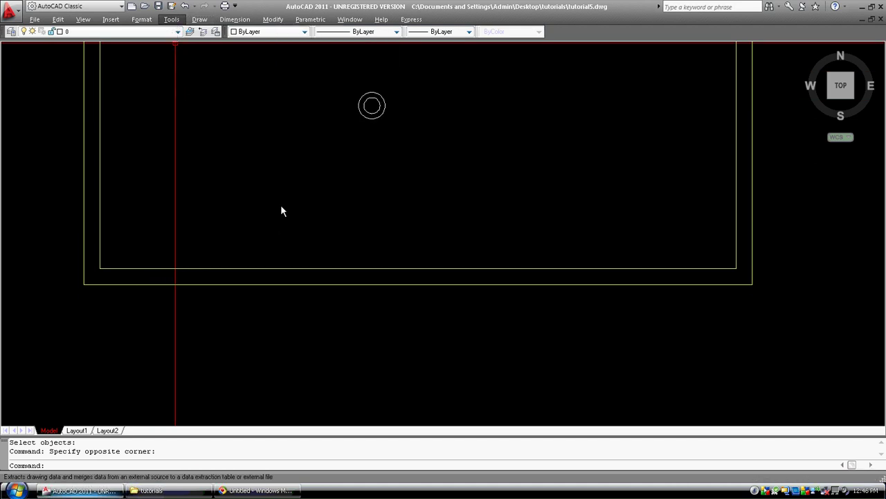
pyautogui.click(352, 223)
pyautogui.click(266, 184)
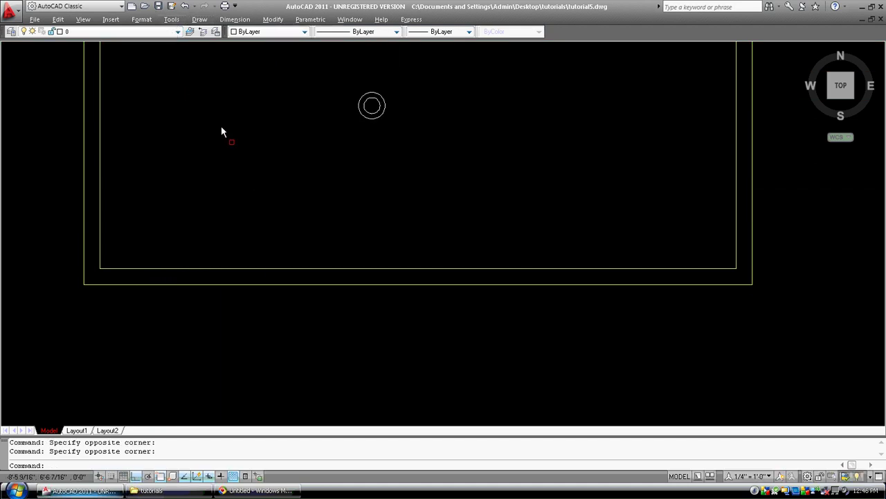
# - Zoom and pan until the door-swing room, upper rooms and wide lower room are centered
pyautogui.scroll(-4, 375, 142)
pyautogui.scroll(2, 356, 134)
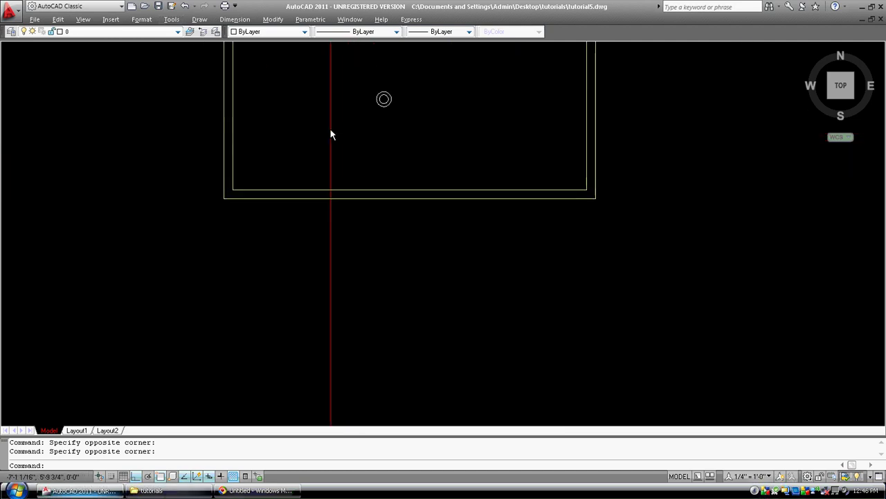
pyautogui.moveTo(331, 134); pyautogui.dragTo(333, 200, button='middle')
pyautogui.moveTo(330, 145); pyautogui.dragTo(316, 238, button='middle')
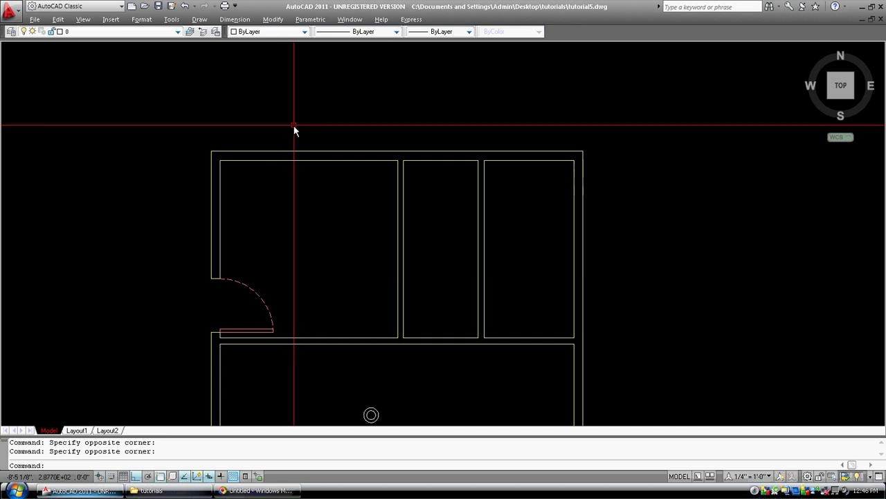
pyautogui.moveTo(295, 130); pyautogui.dragTo(233, 139, button='middle')
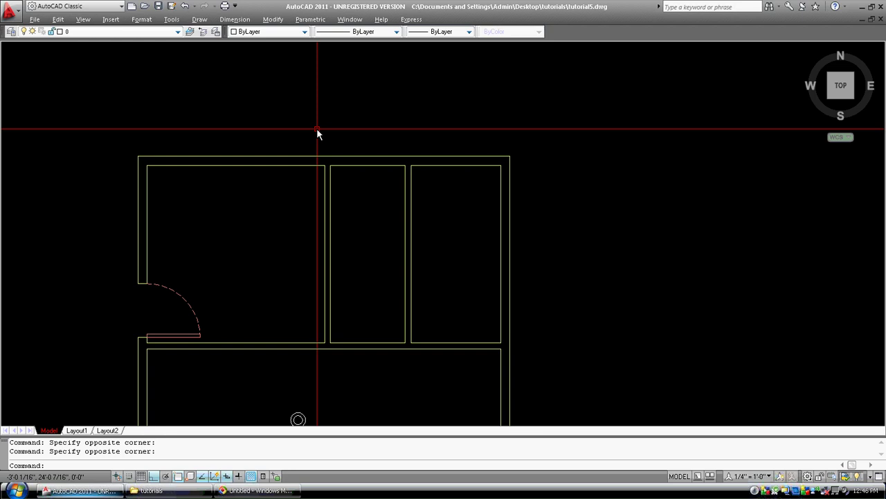
# - Enter DIM mode and choose HOR to begin a horizontal dimension
pyautogui.write('dim')
pyautogui.press('Return')
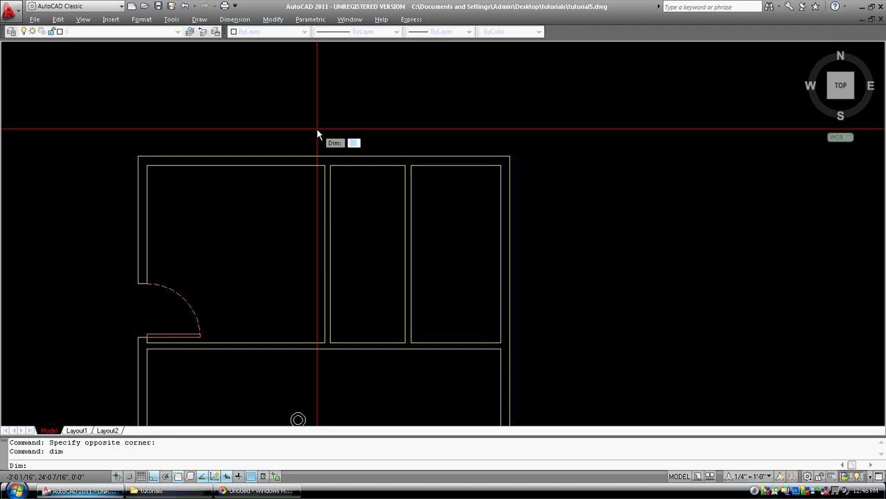
pyautogui.write('hor')
pyautogui.press('Return')
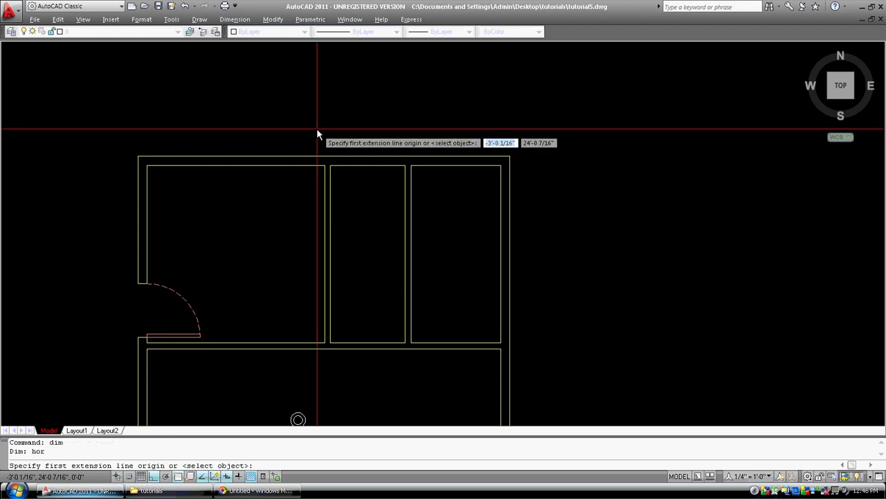